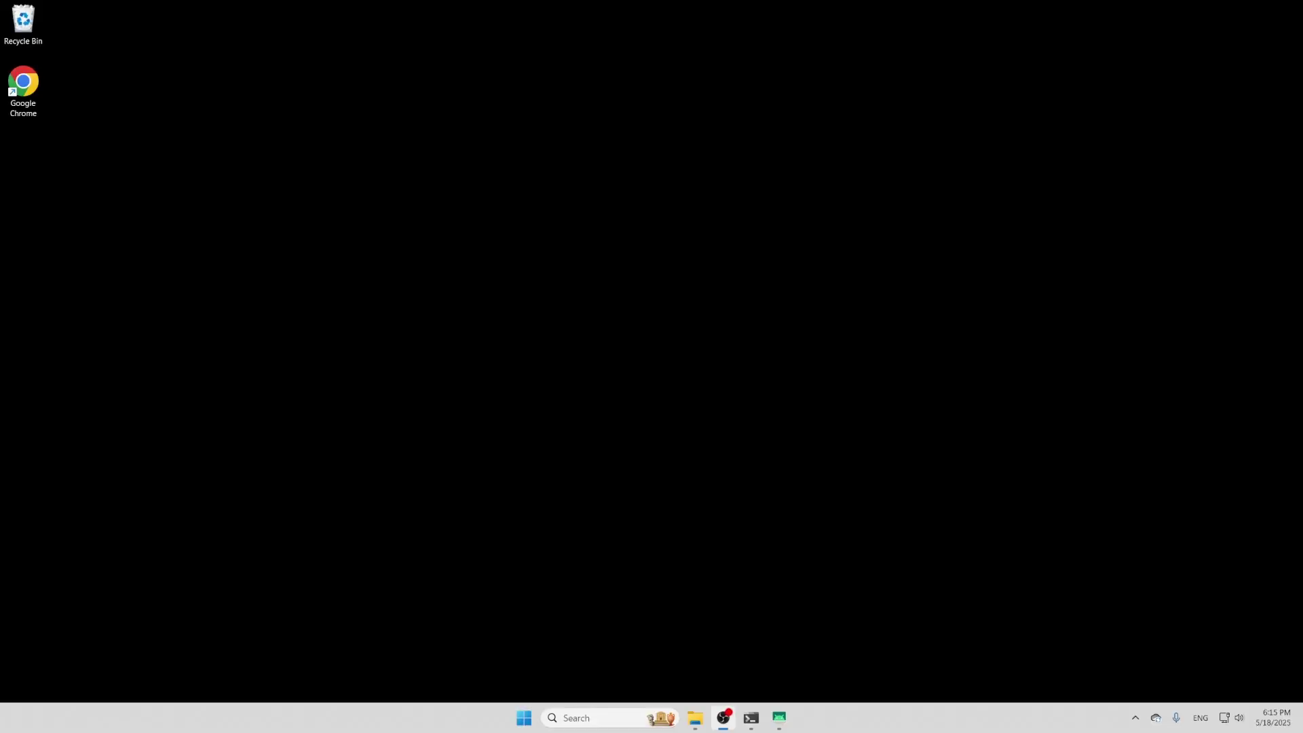
Search the Play Store on the mirrored phone for mpv
left_click_drag(0, 100, 439, 57)
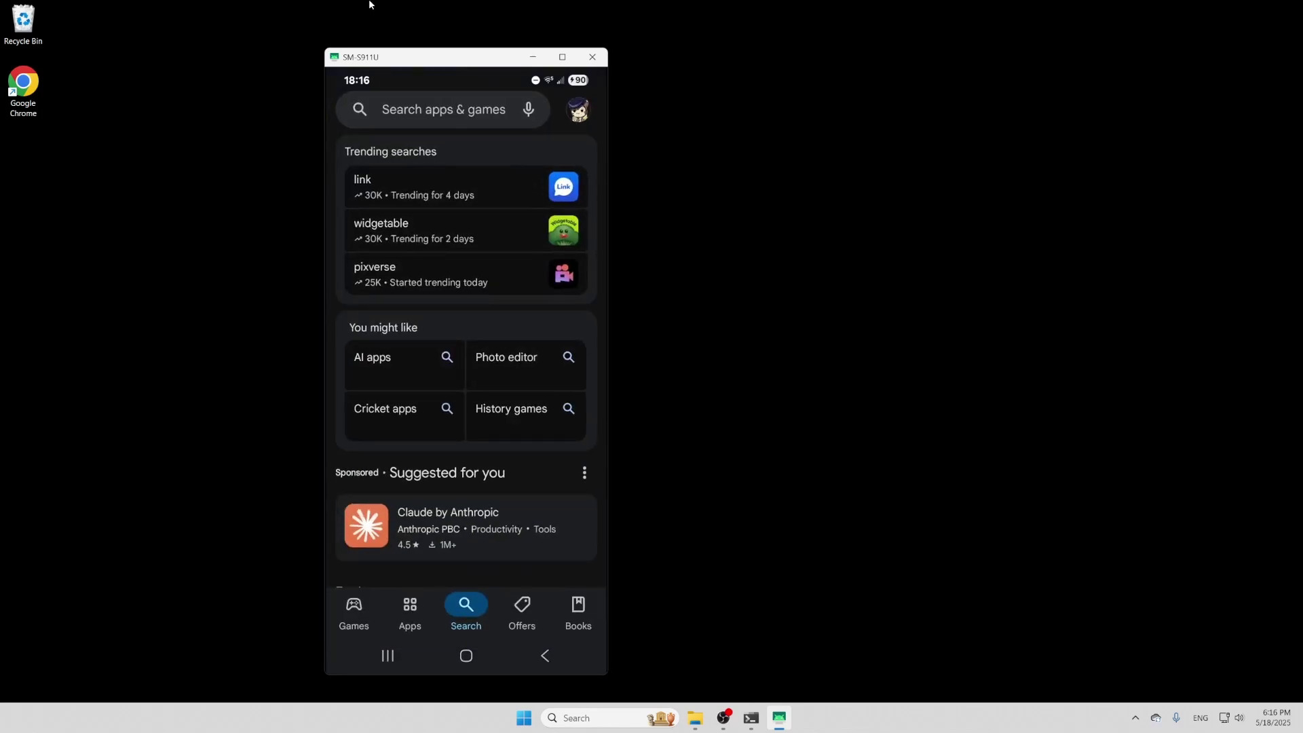
type("mpv")
key("Return")
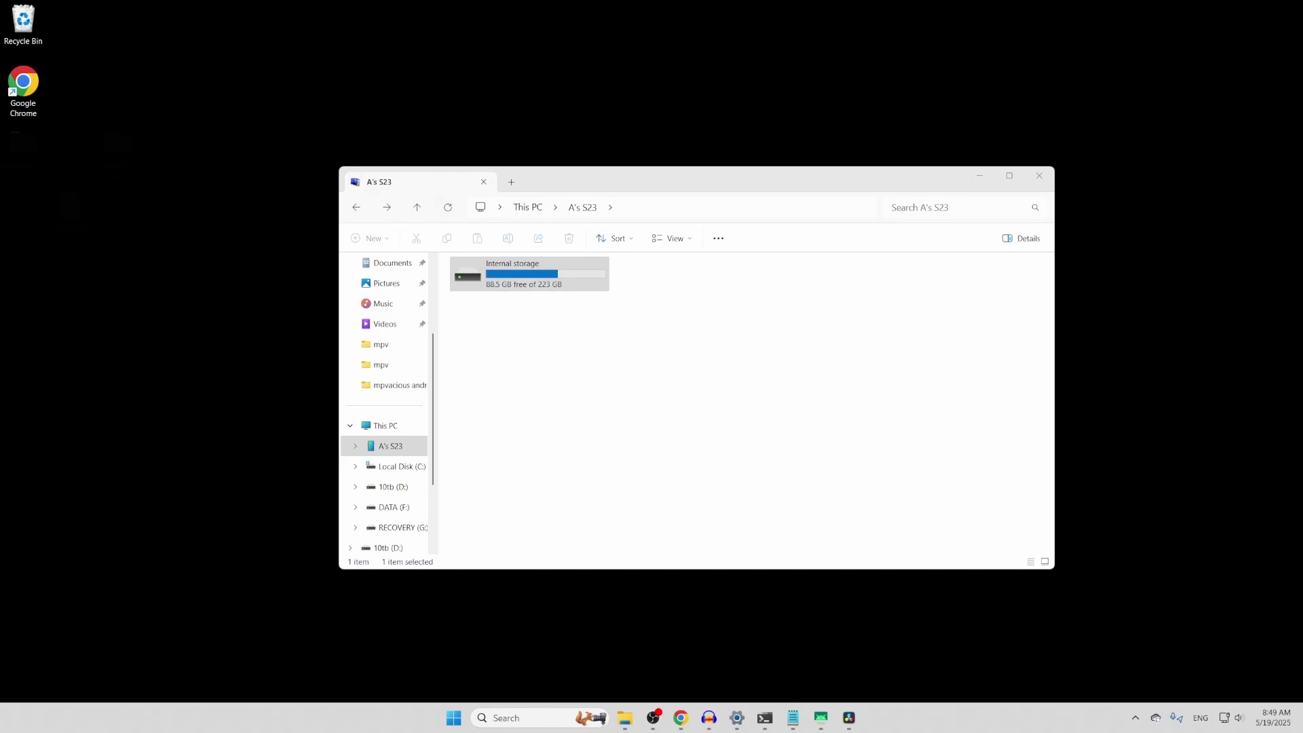
Create a folder named is.xyz.mpv inside Android/media on the phone's internal storage
double_click(547, 276)
double_click(533, 279)
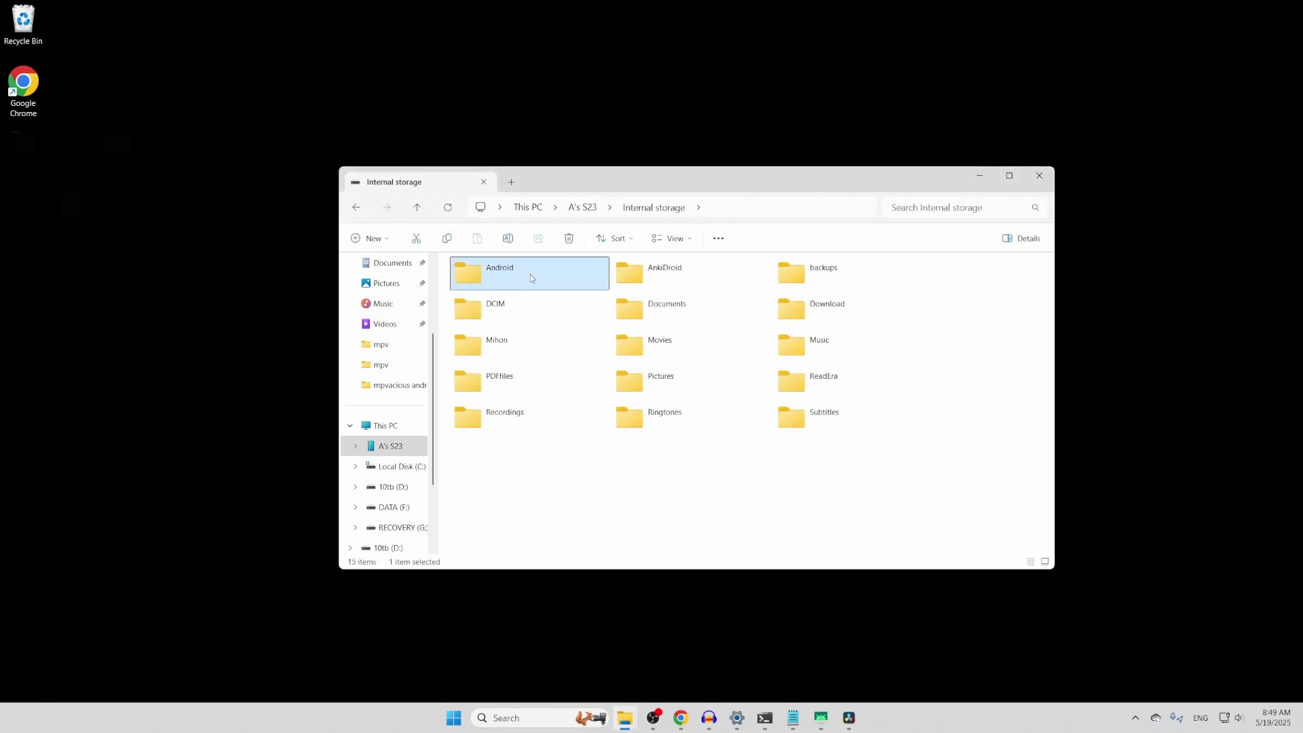
double_click(626, 275)
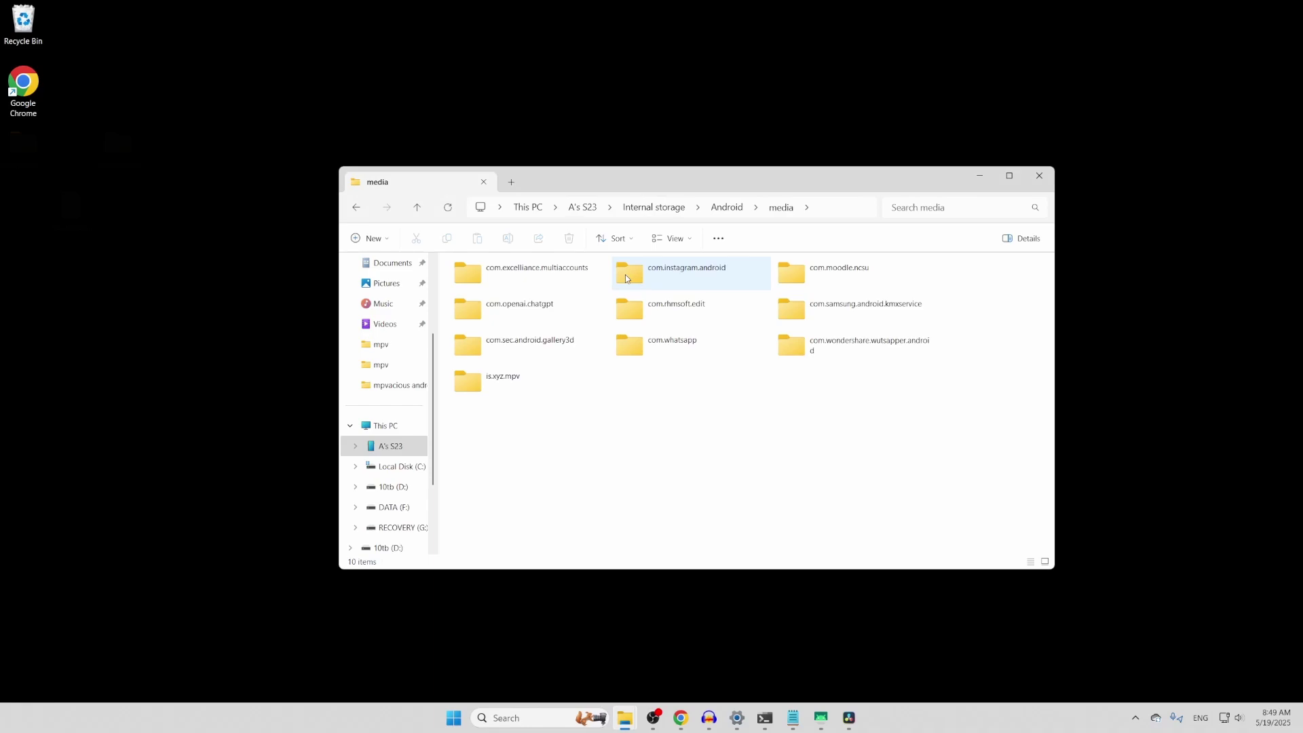
left_click(562, 372)
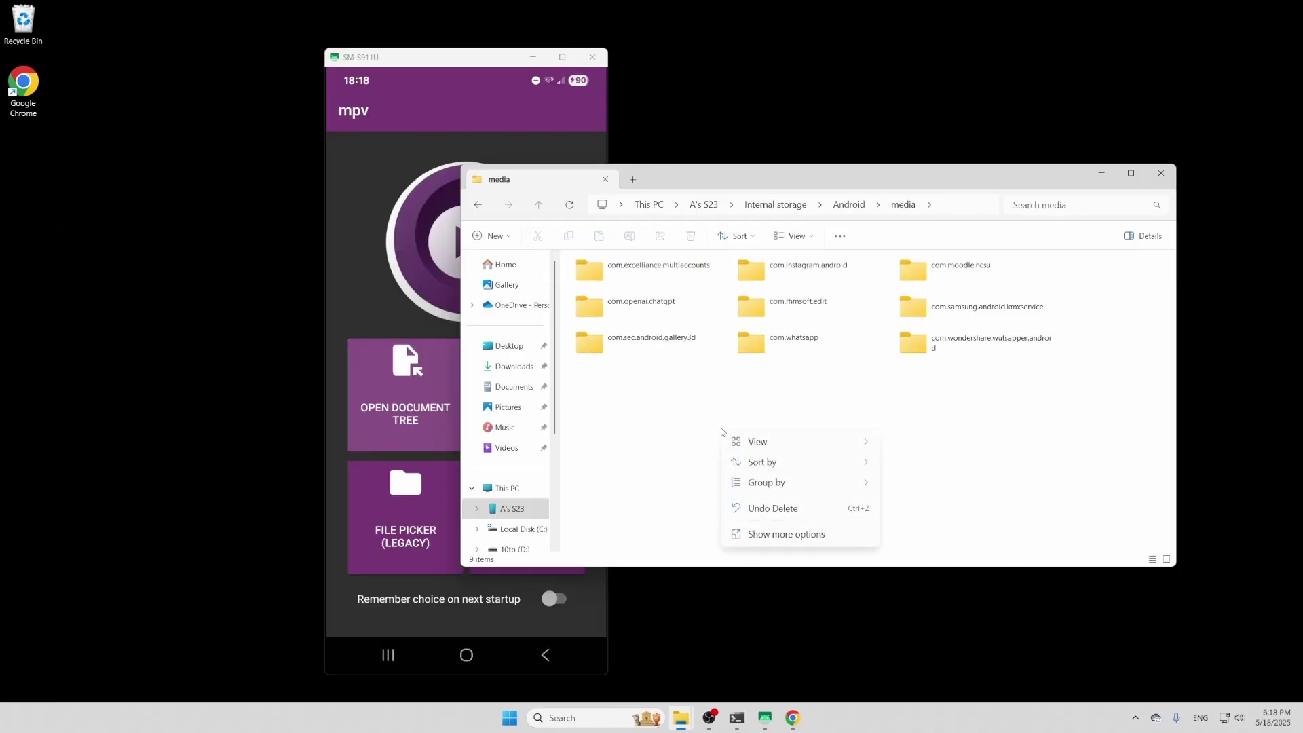
left_click(769, 535)
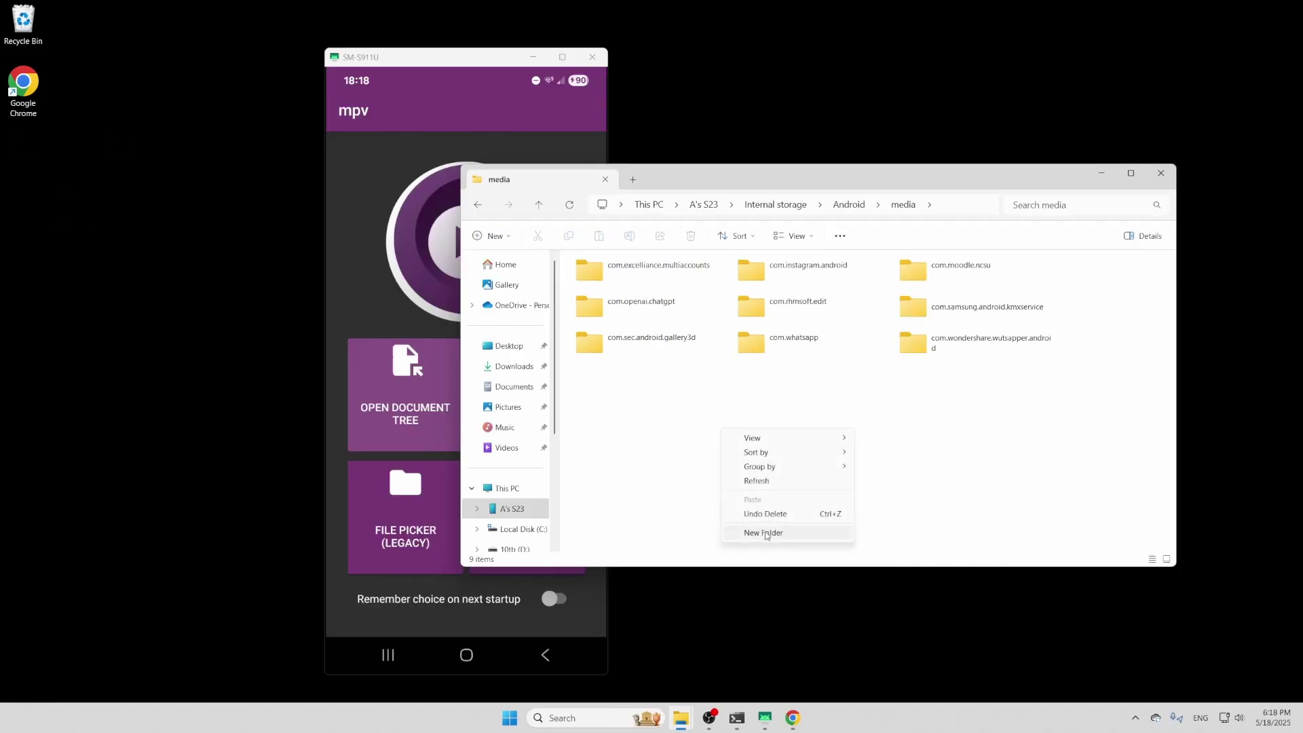
left_click(769, 534)
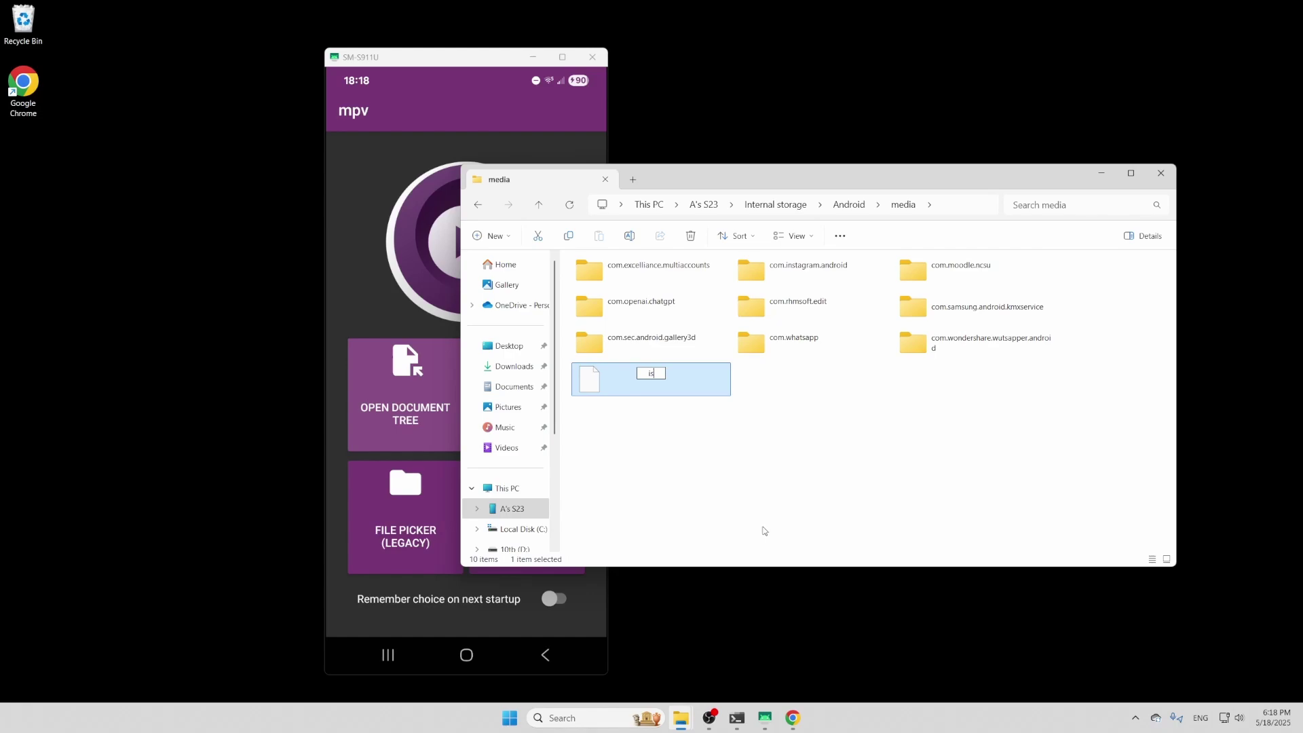
type("is.xyz.mpv")
key("Return")
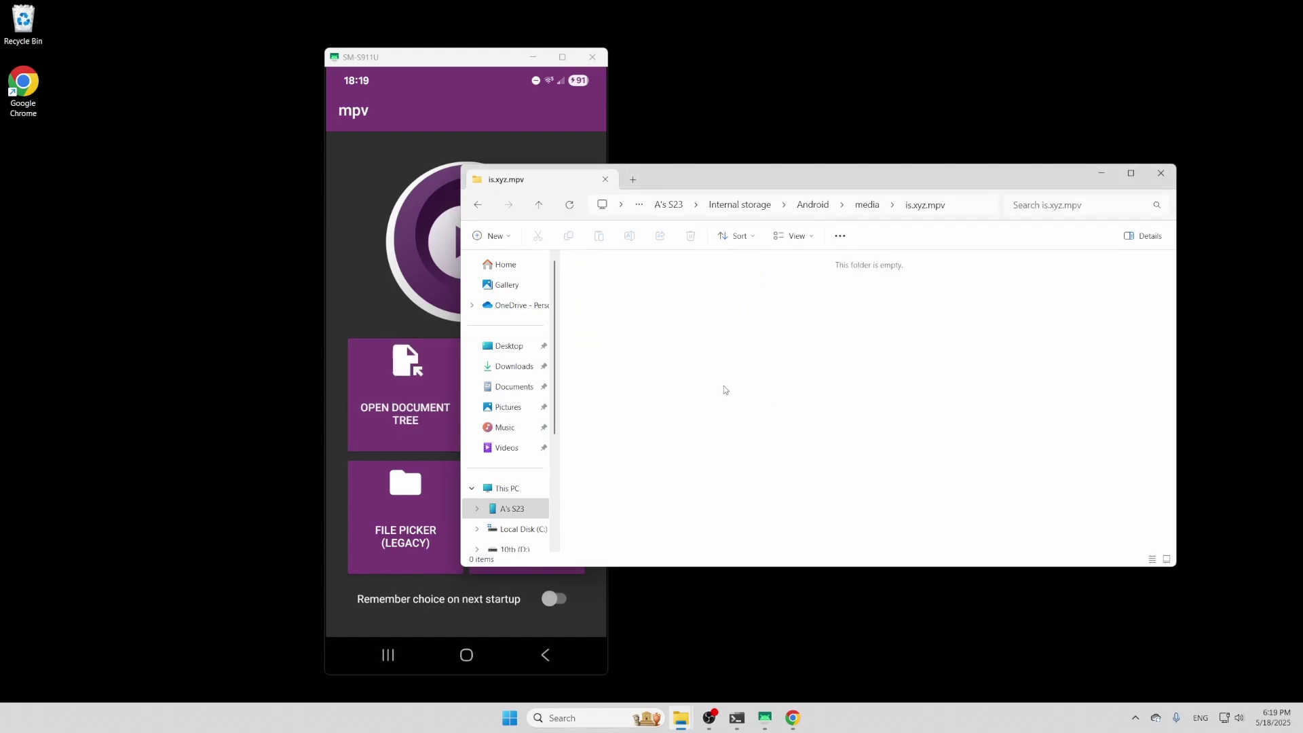
Create a folder named scripts inside the is.xyz.mpv folder
right_click(715, 379)
left_click(771, 479)
left_click(767, 478)
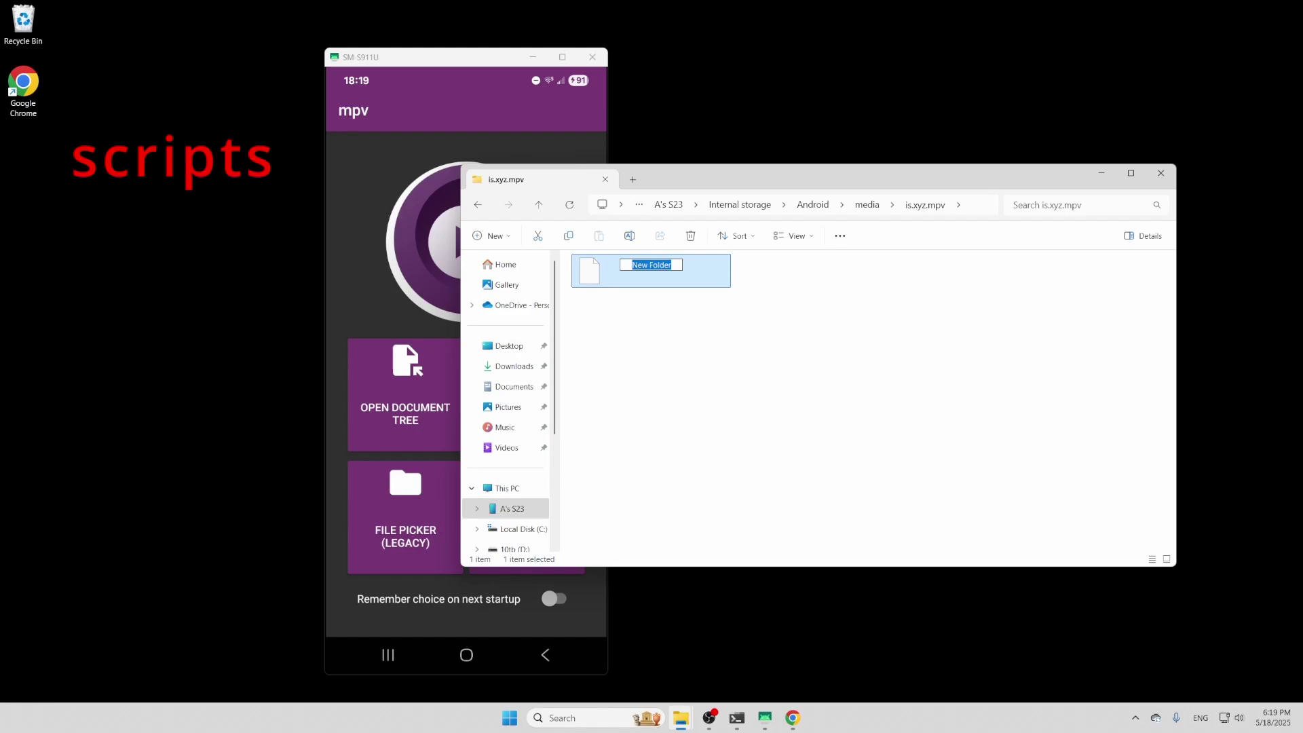
type("scripts")
key("Return")
Add a second folder named script-opts beside the scripts folder
right_click(780, 501)
left_click(837, 601)
type("scri")
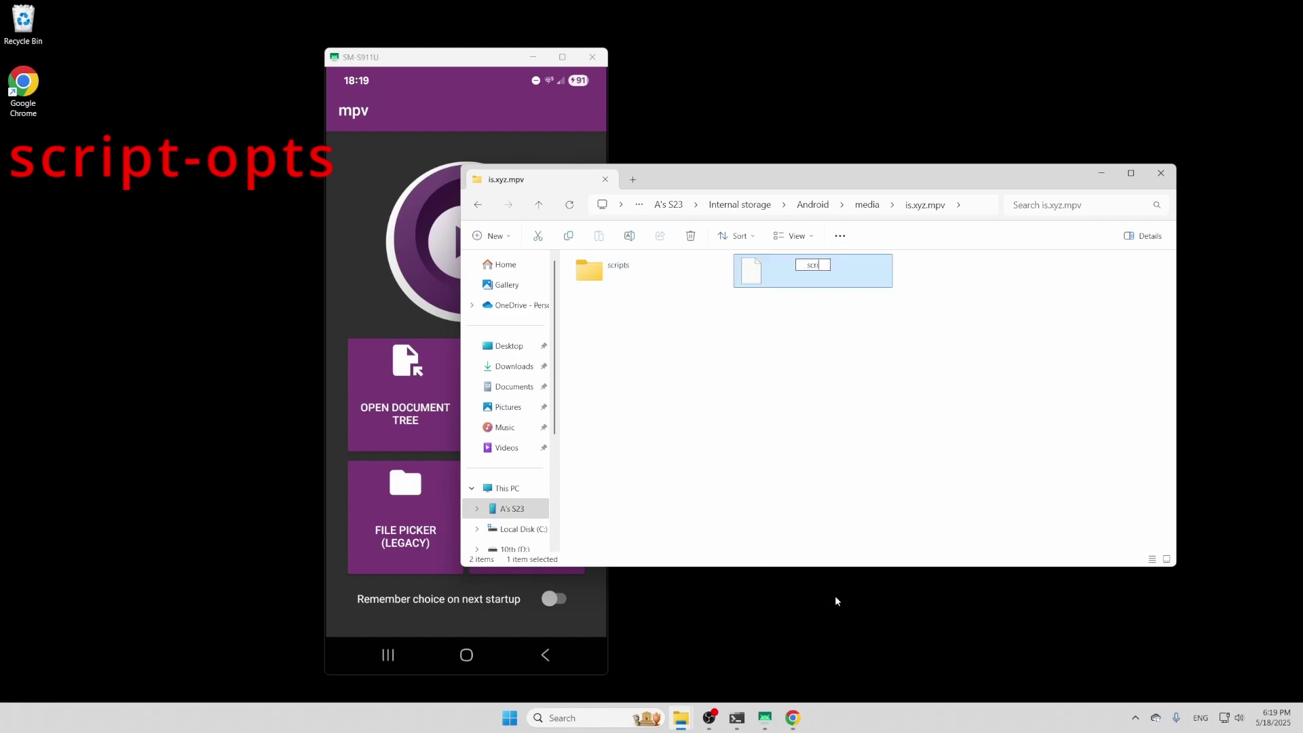
type("pt-opts")
key("Return")
Switch to Chrome, search for mpvacious and open the v0.40 release page of its Ajatt-Tools GitHub repository
left_click(793, 719)
left_click_drag(367, 156, 484, 93)
type("mpvacious")
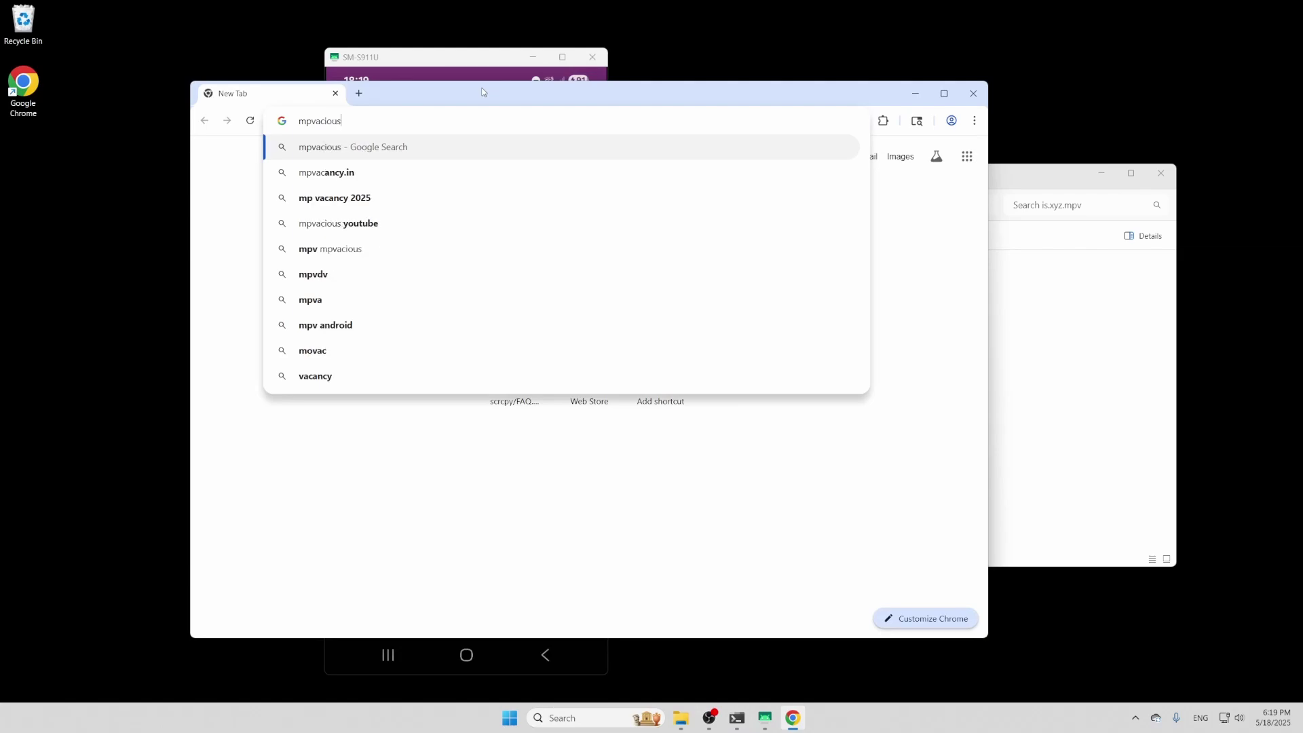
key("Return")
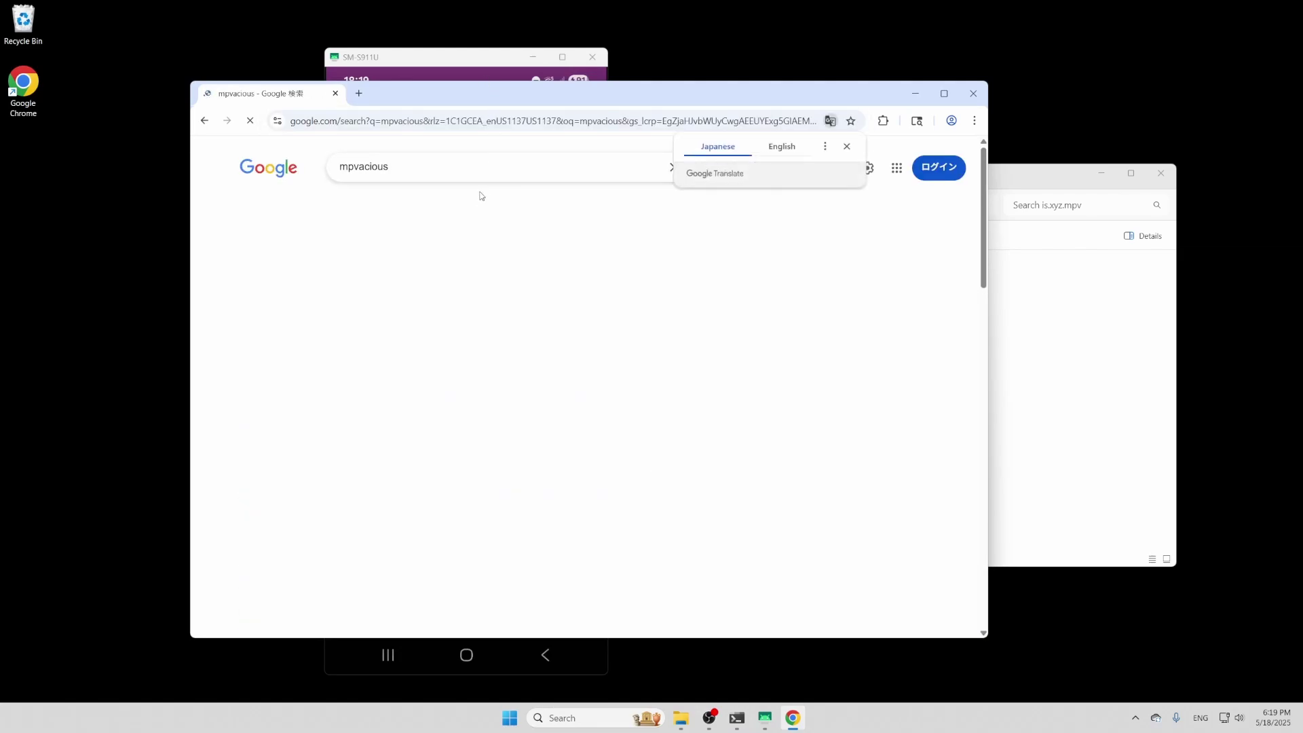
left_click(489, 264)
scroll(576, 341, "down", 1)
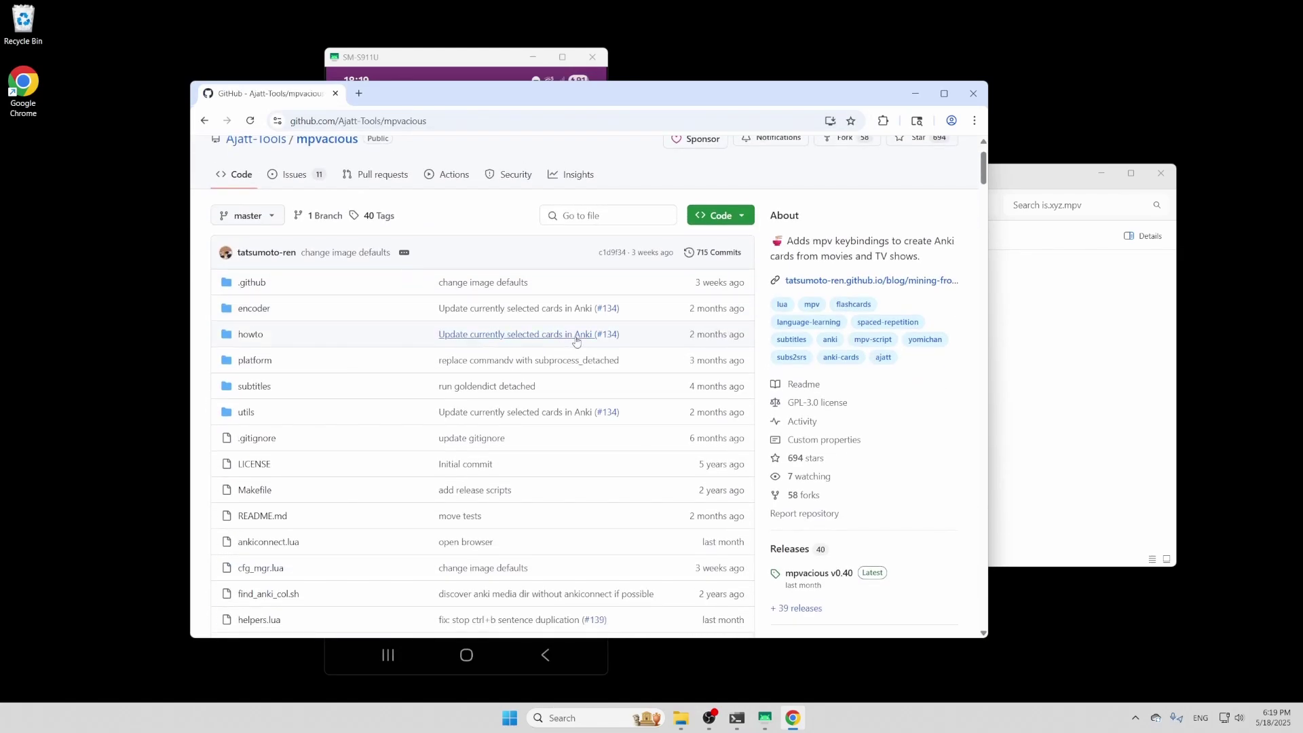
left_click(818, 573)
Download mpvacious_v0.40.zip and subs2srs.conf from the release assets and place both files on the desktop
scroll(521, 376, "down", 10)
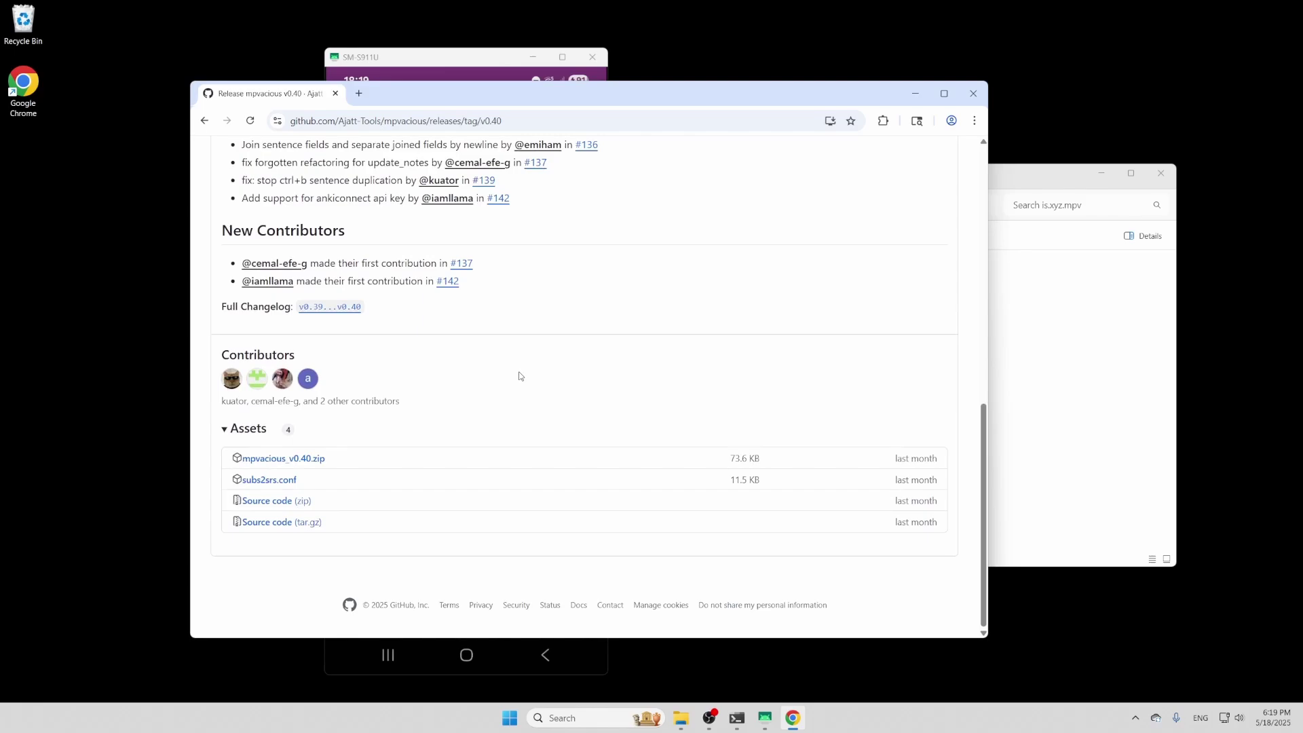
left_click(281, 481)
left_click(926, 123)
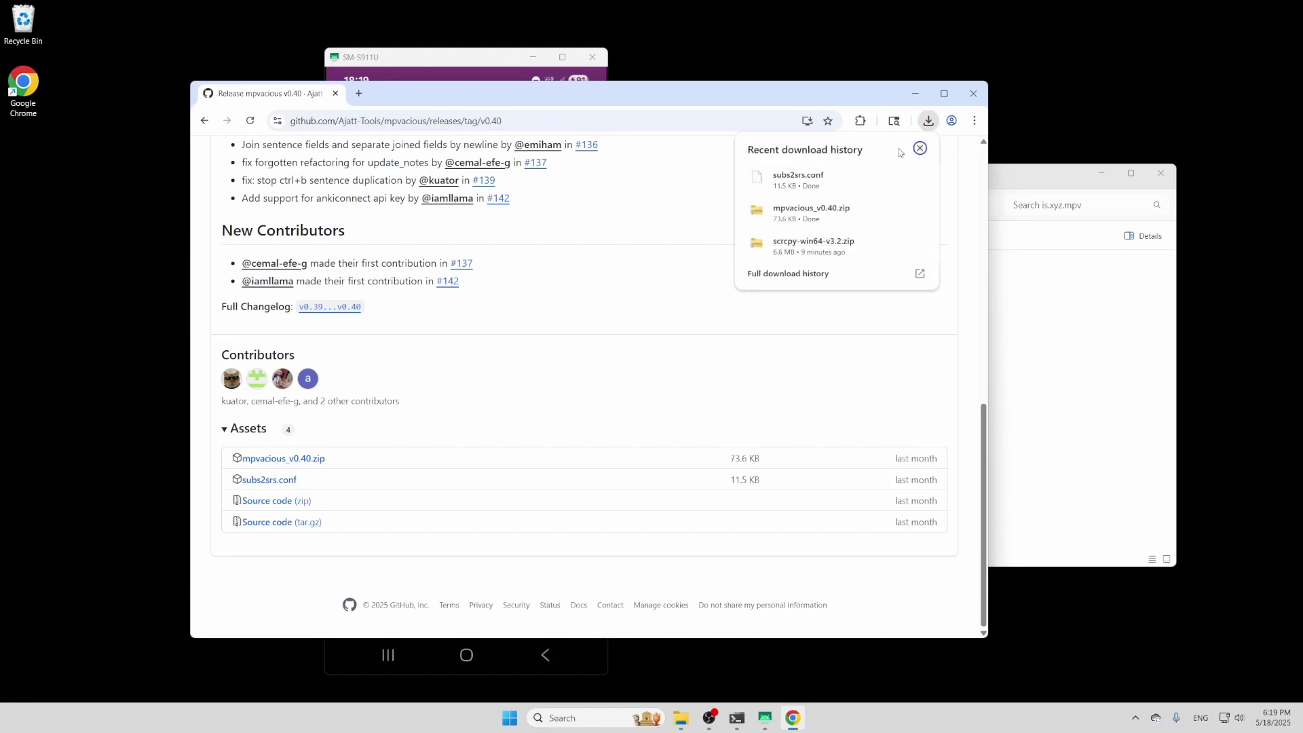
left_click_drag(790, 219, 1106, 41)
left_click_drag(787, 182, 31, 215)
Copy the mpvacious_v0.40 folder out of the zip to the desktop and into the phone's scripts folder
left_click_drag(829, 95, 724, 296)
left_click_drag(269, 317, 130, 172)
left_click_drag(669, 178, 611, 158)
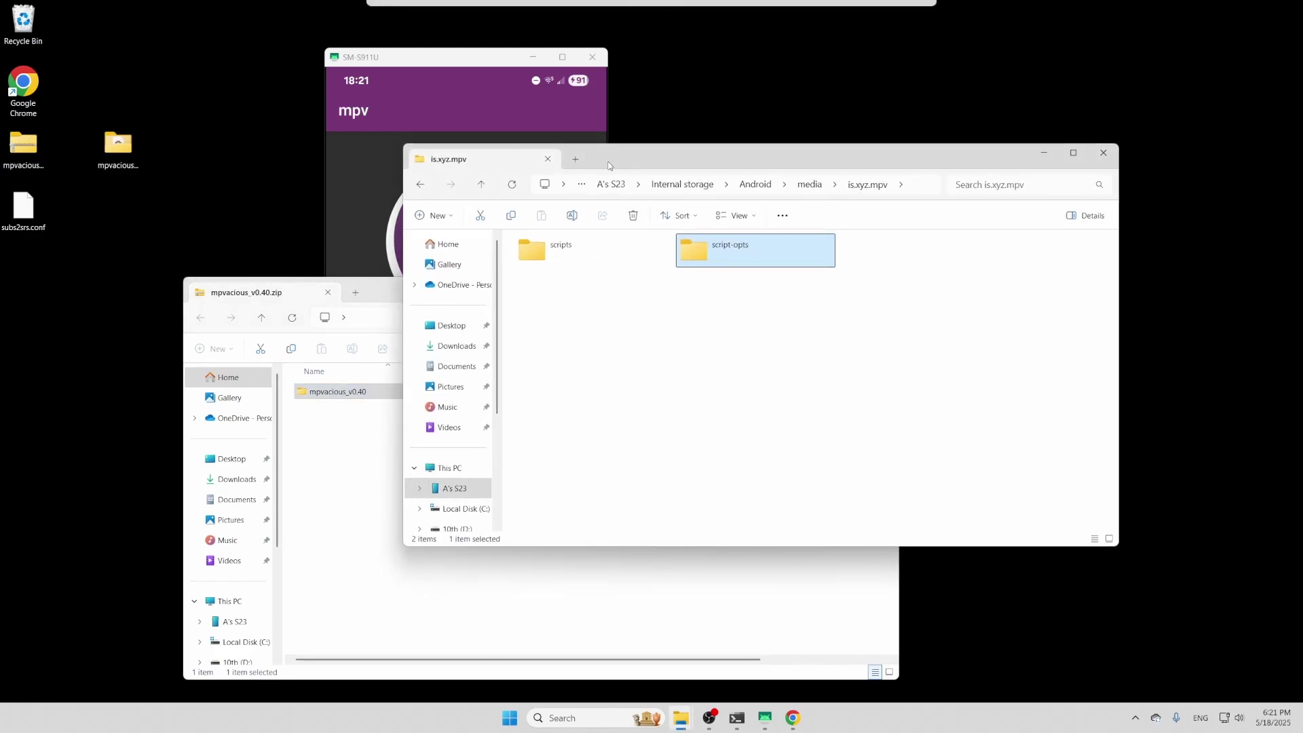
left_click(508, 349)
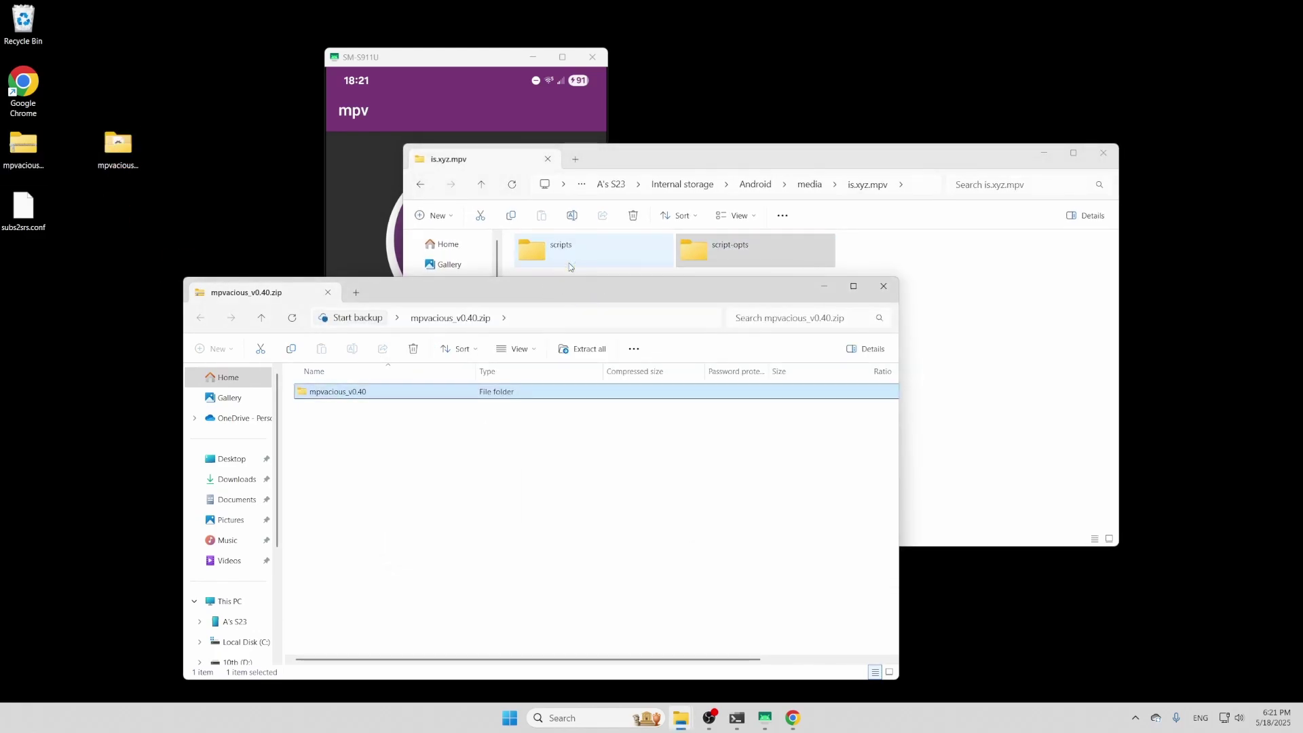
Copy subs2srs.conf from the desktop into the phone's script-opts folder and close the zip window
left_click_drag(23, 212, 747, 264)
left_click(877, 288)
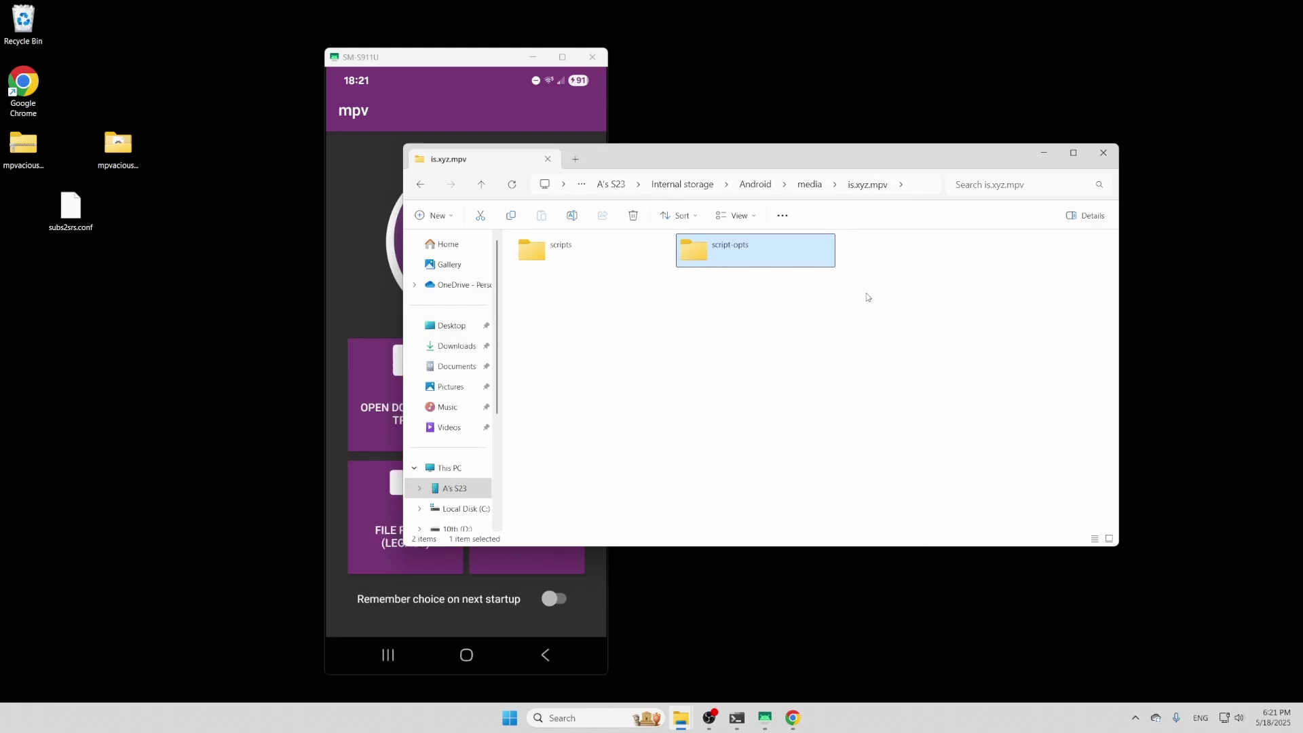
left_click(759, 380)
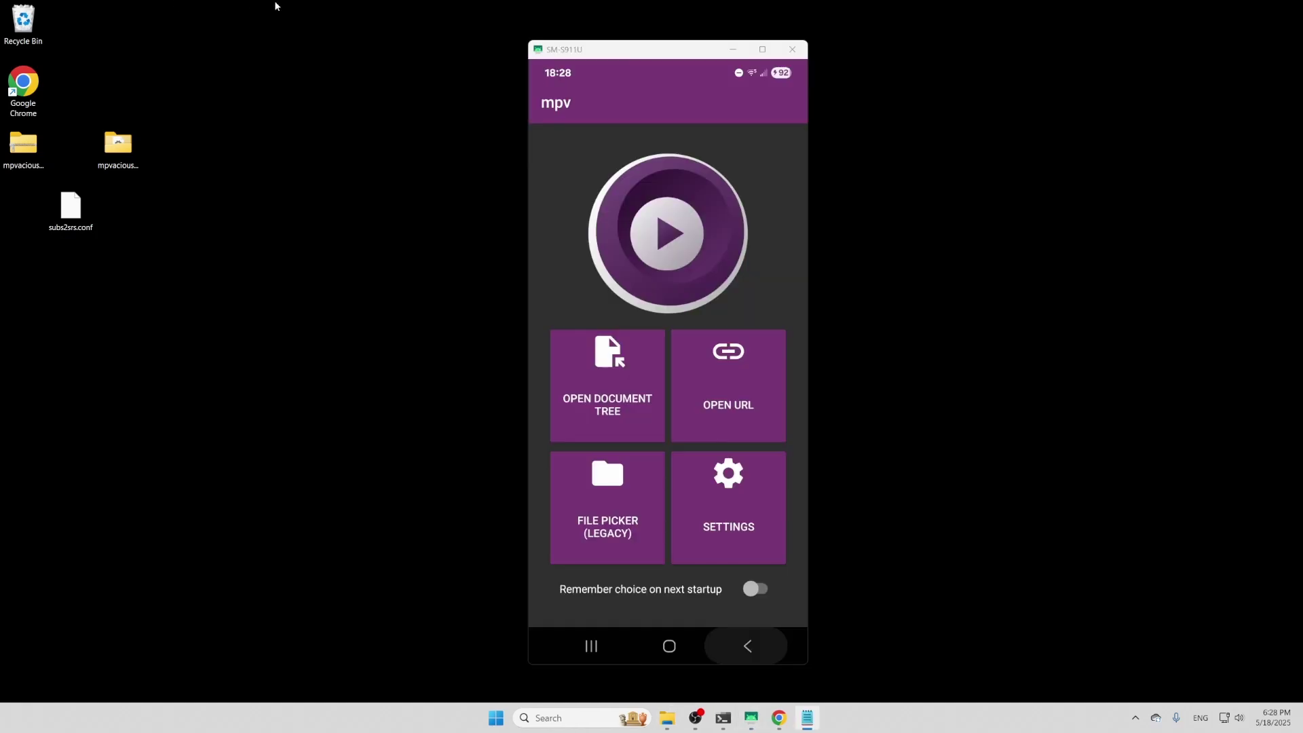
Arrange the phone mirror, path.txt and scripts folder windows, and copy the whole script path line from path.txt
left_click_drag(591, 47, 974, 45)
left_click_drag(0, 146, 449, 57)
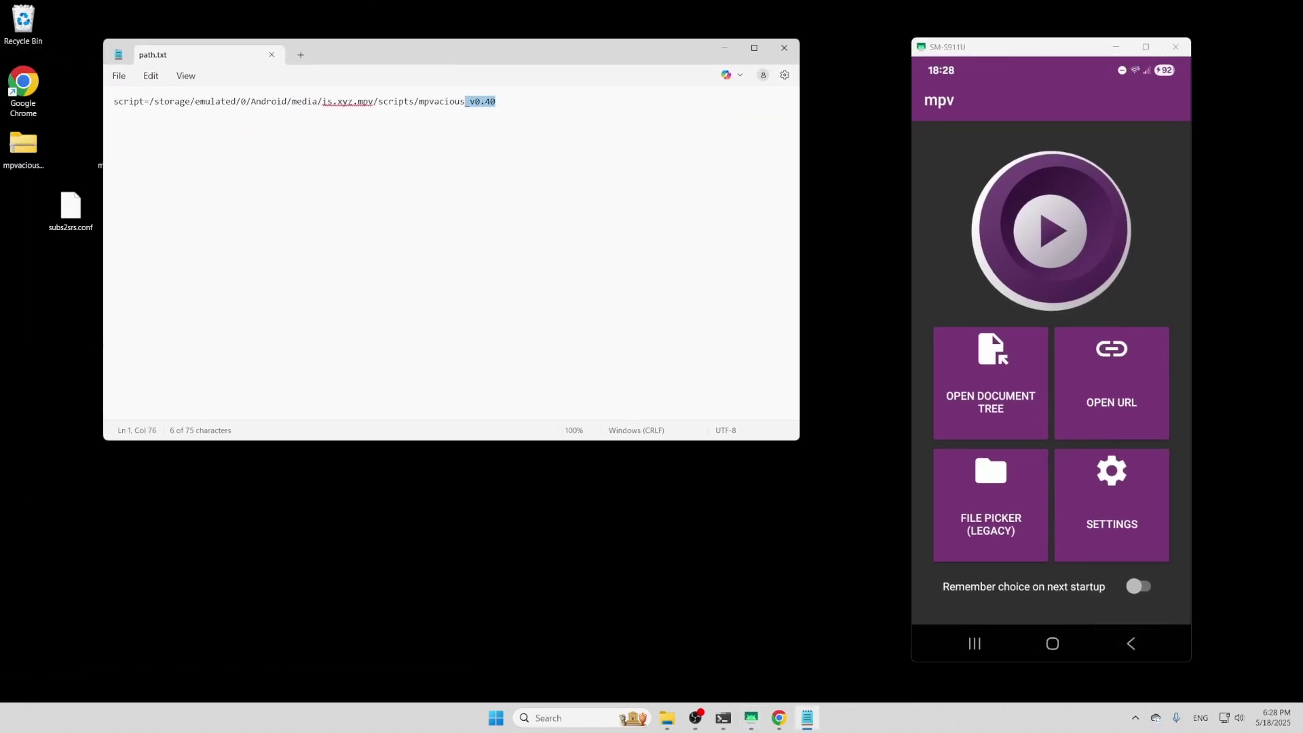
left_click_drag(0, 302, 323, 298)
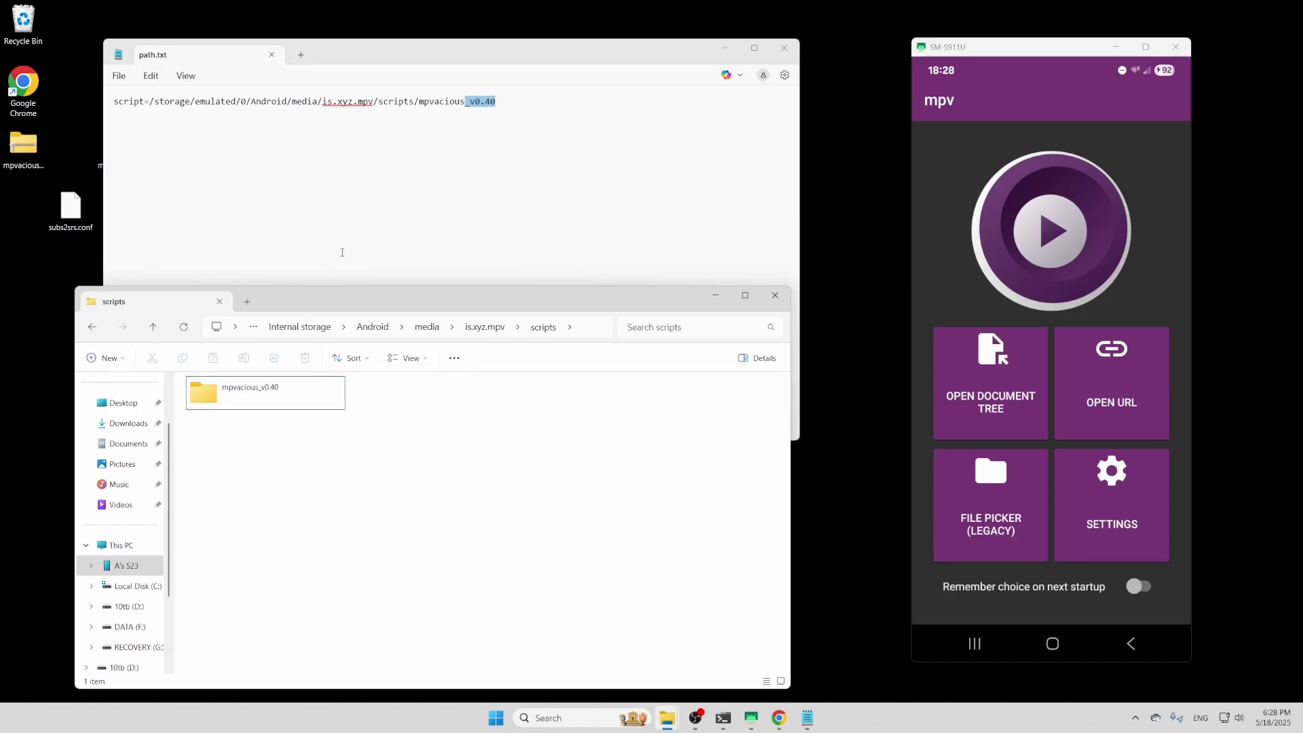
left_click(397, 116)
key("ctrl+a")
key("ctrl+c")
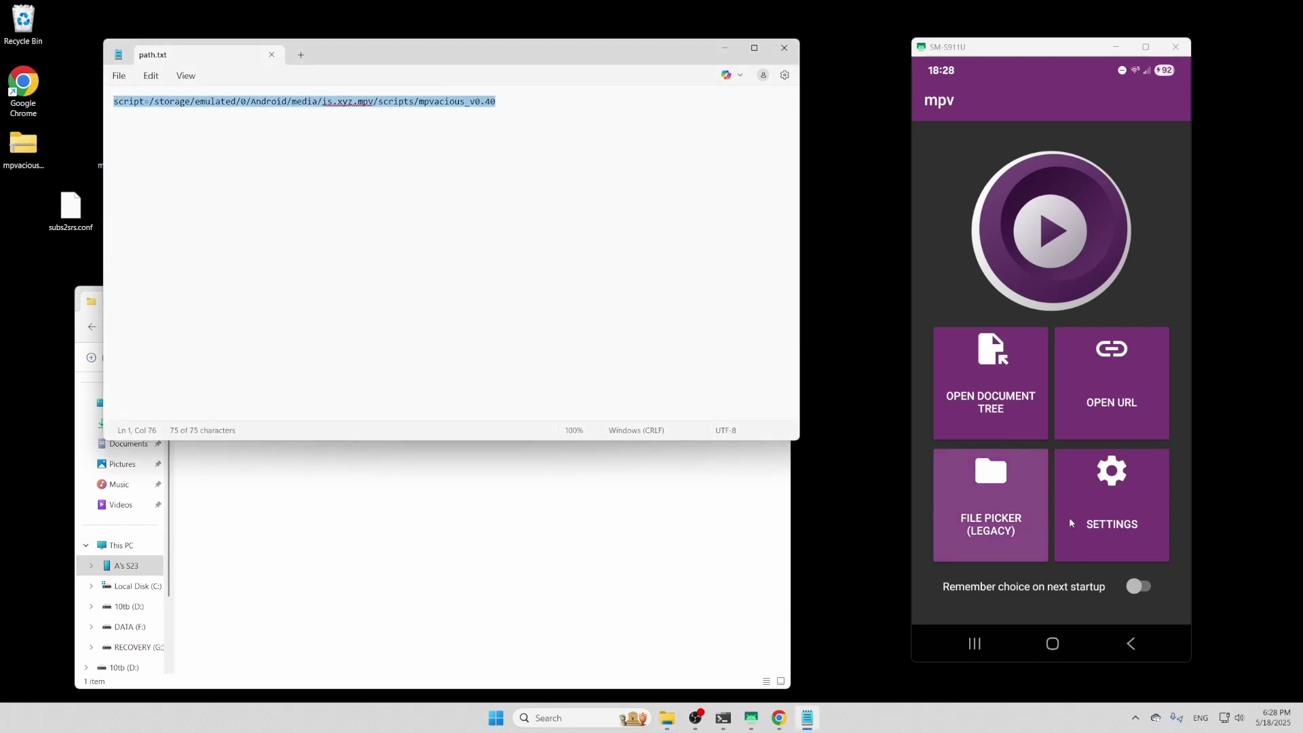
Paste script=/storage/emulated/0/Android/media/is.xyz.mpv/scripts/mpvacious_v0.40 into mpv.conf in mpv's advanced settings, save it and return to the start screen
left_click(1112, 503)
left_click(988, 358)
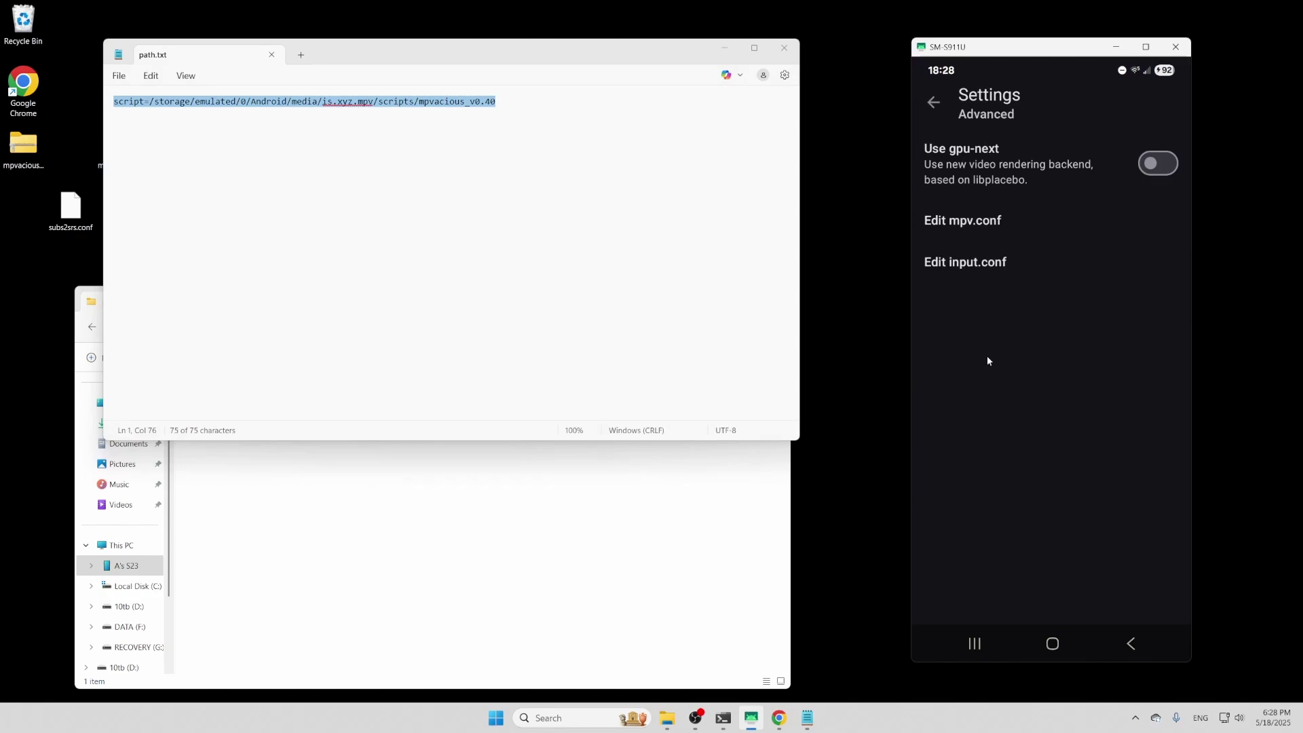
left_click(987, 226)
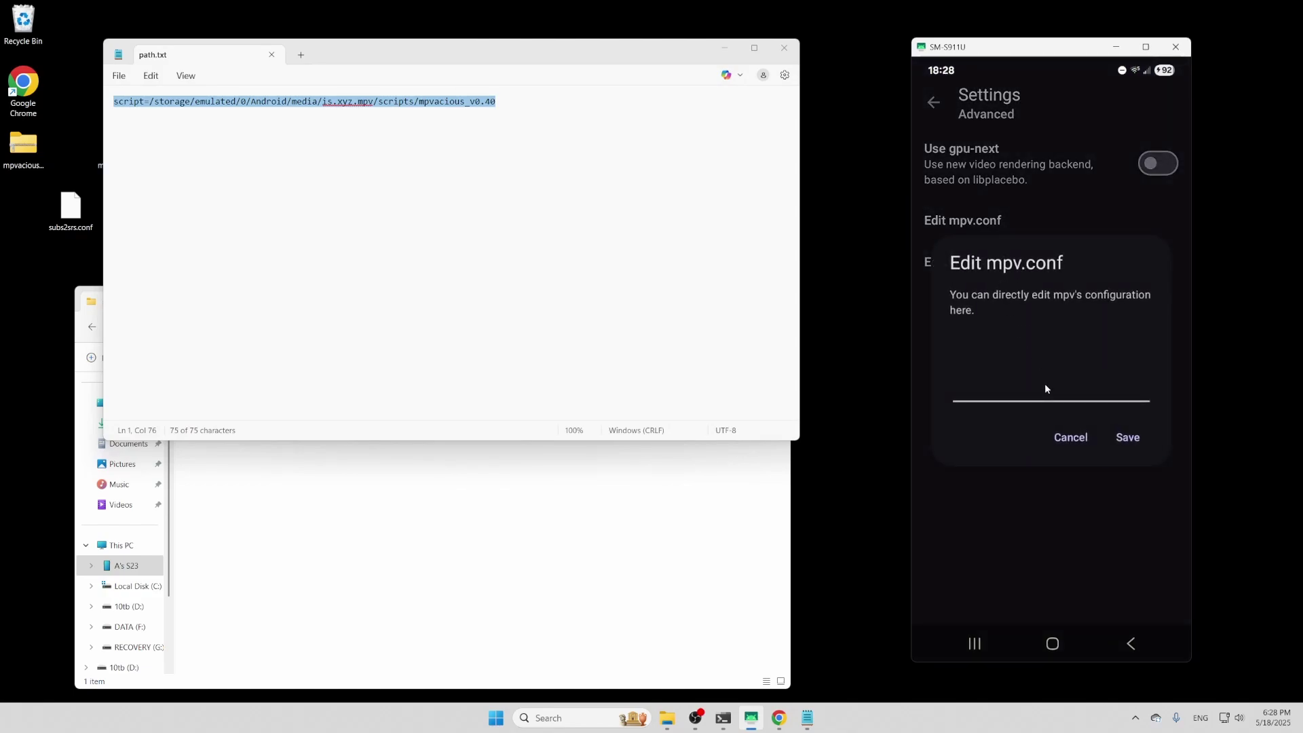
left_click(1044, 388)
key("ctrl+v")
left_click(1126, 324)
left_click(936, 101)
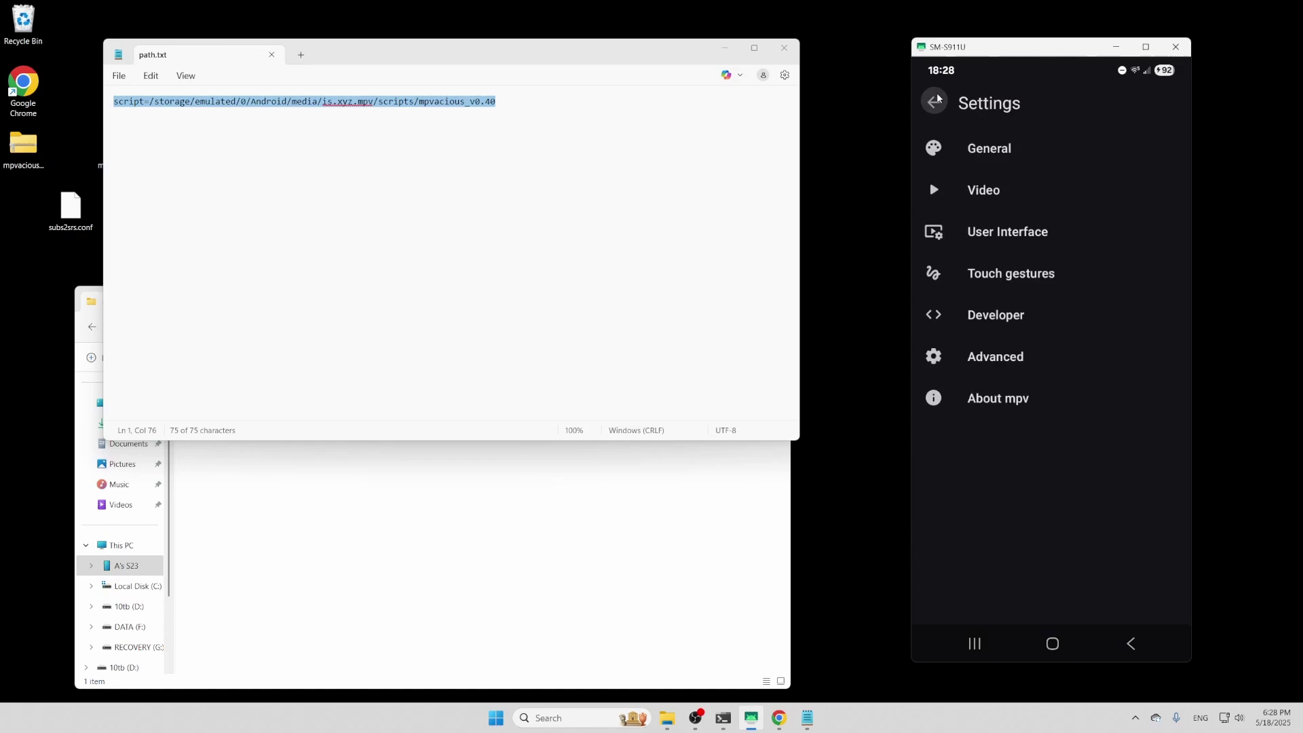
left_click(935, 100)
Grant mpv access to the Season 1 folder through the document tree, play 01.mkv and pause the video
left_click(988, 435)
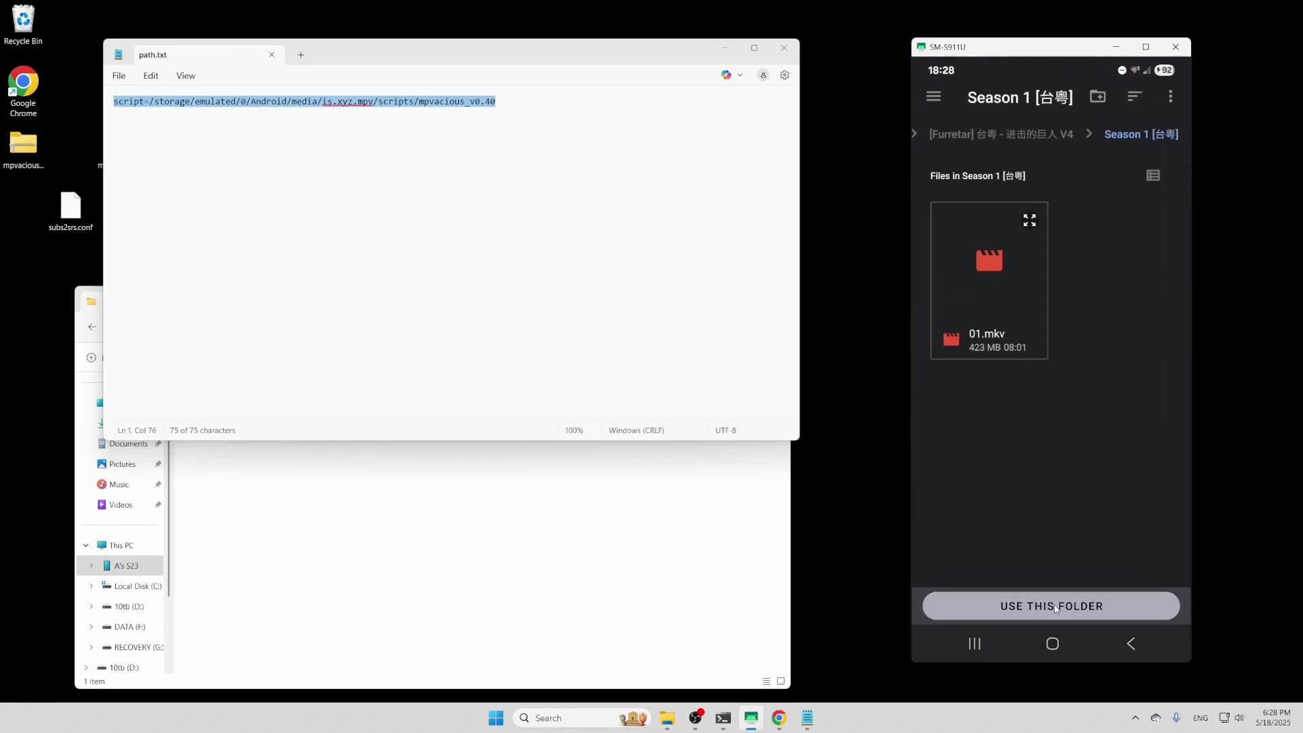
left_click(1057, 606)
left_click(1137, 596)
left_click(981, 212)
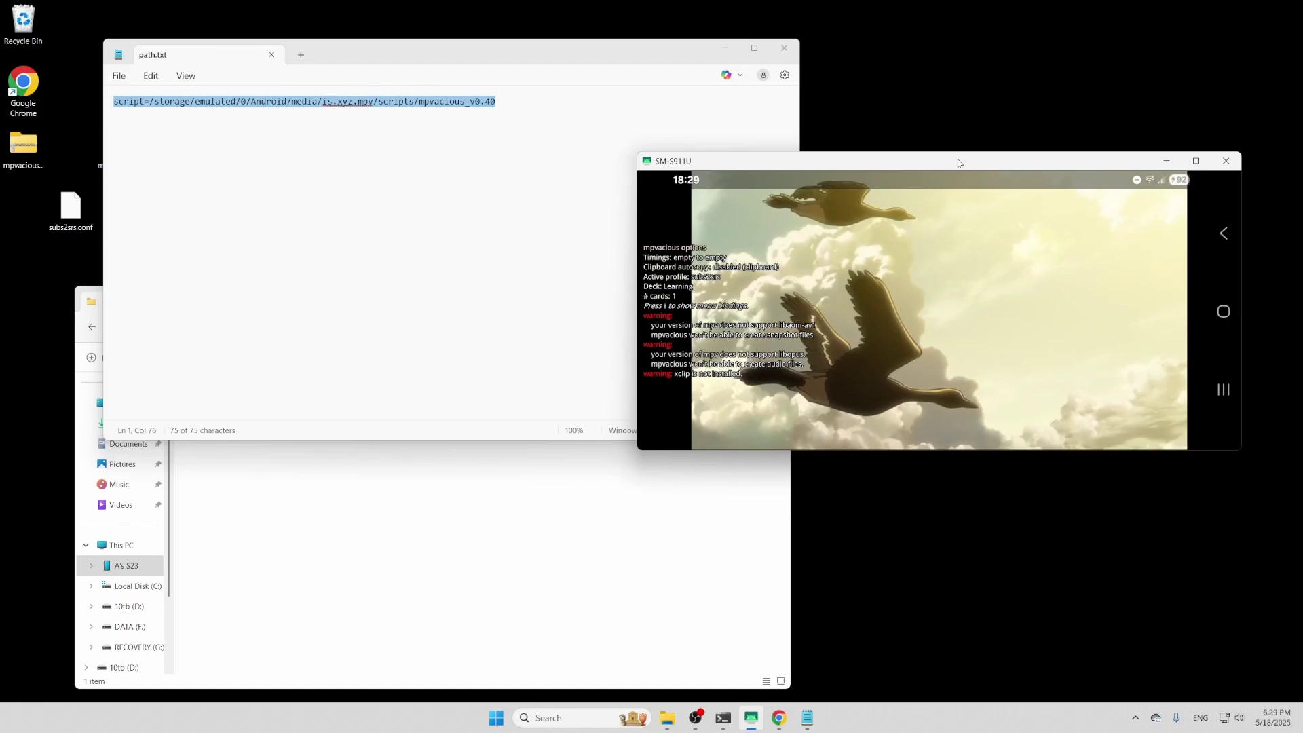
left_click(984, 303)
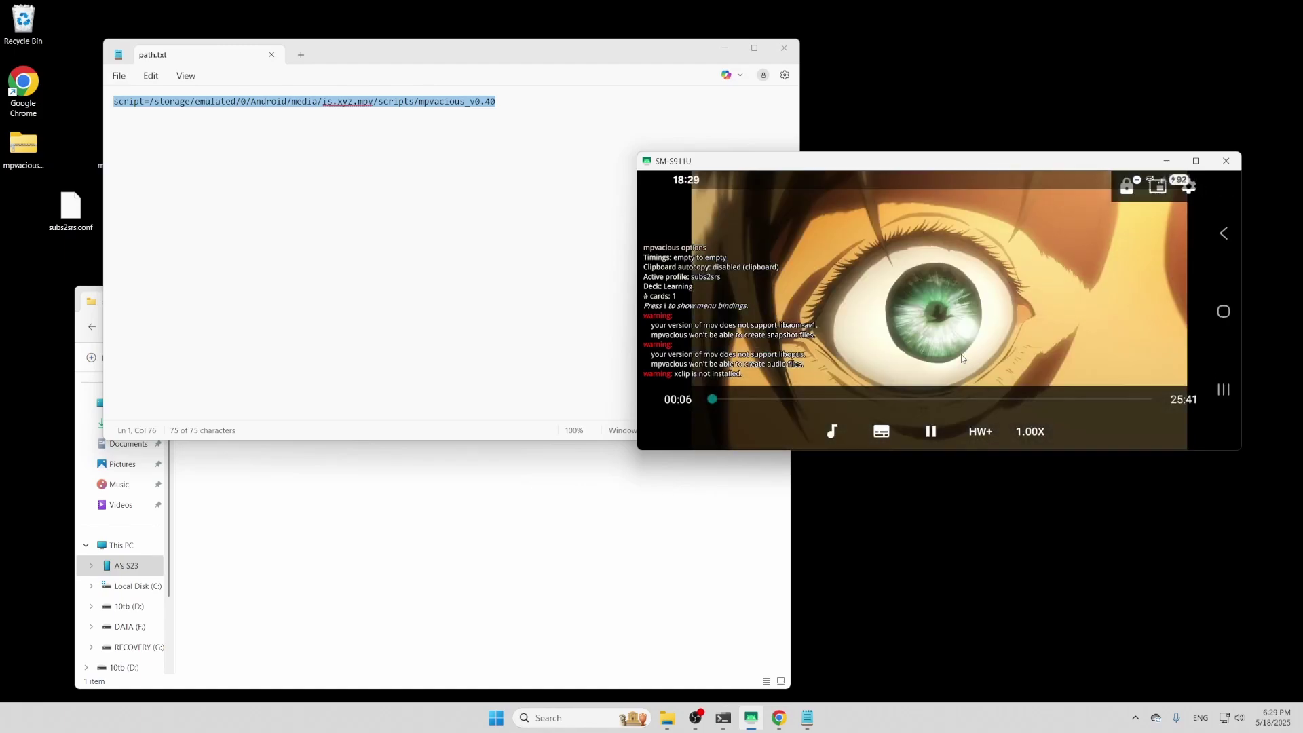
left_click(930, 432)
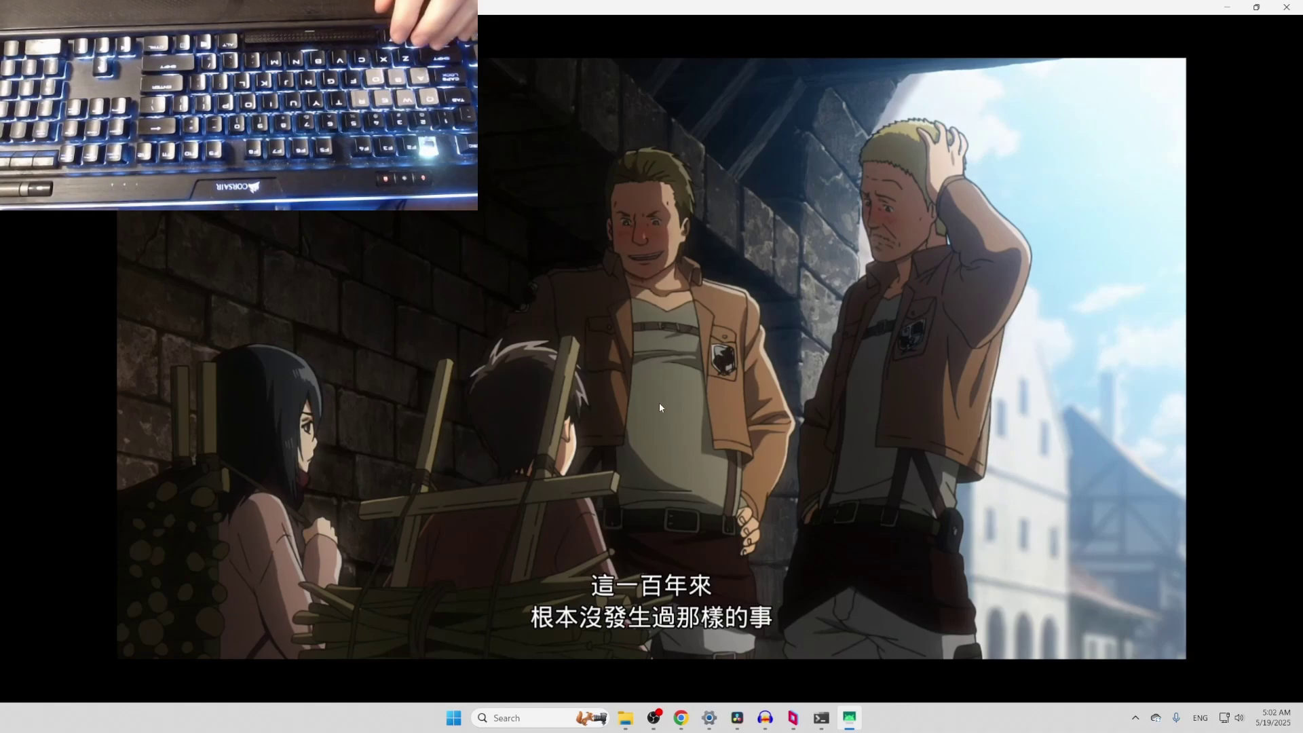
Jump backward and forward through the subtitle lines of the playing video using mpvacious's subtitle seeking
key("shift+Left")
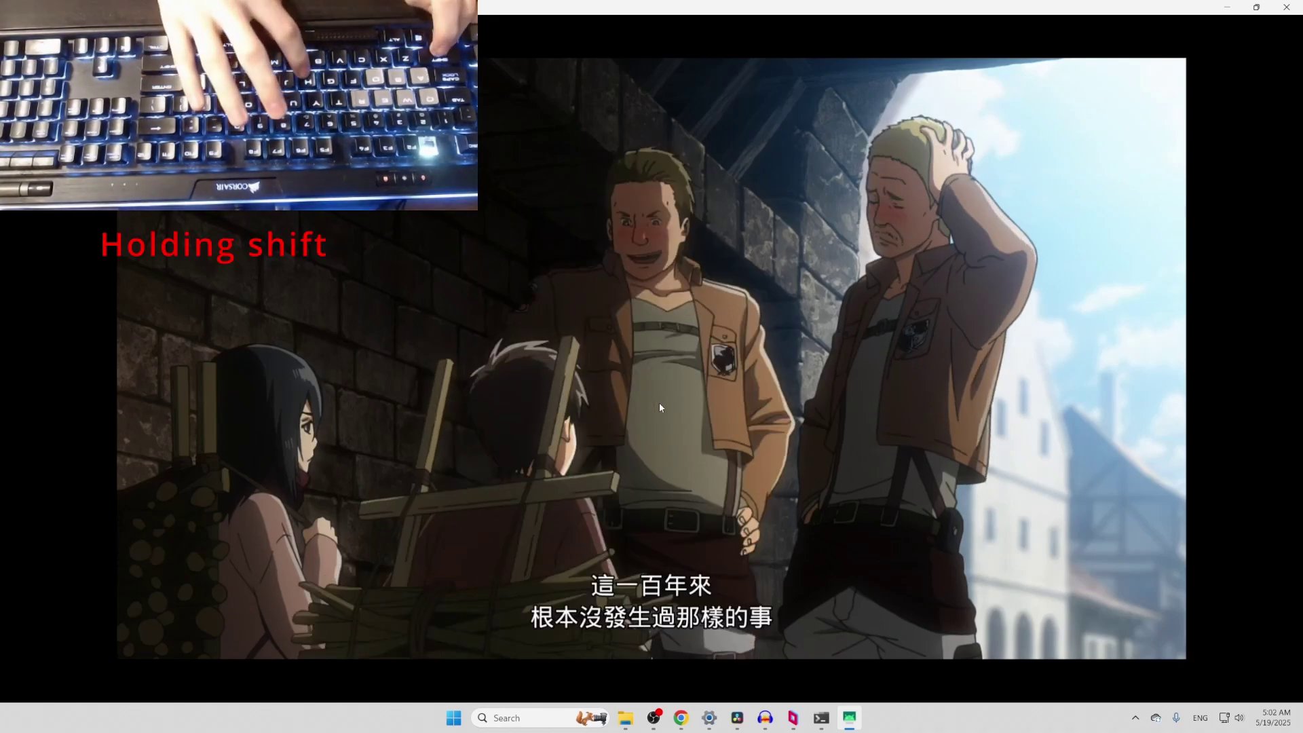
key("shift+Left")
key("shift+l")
key("shift+l")
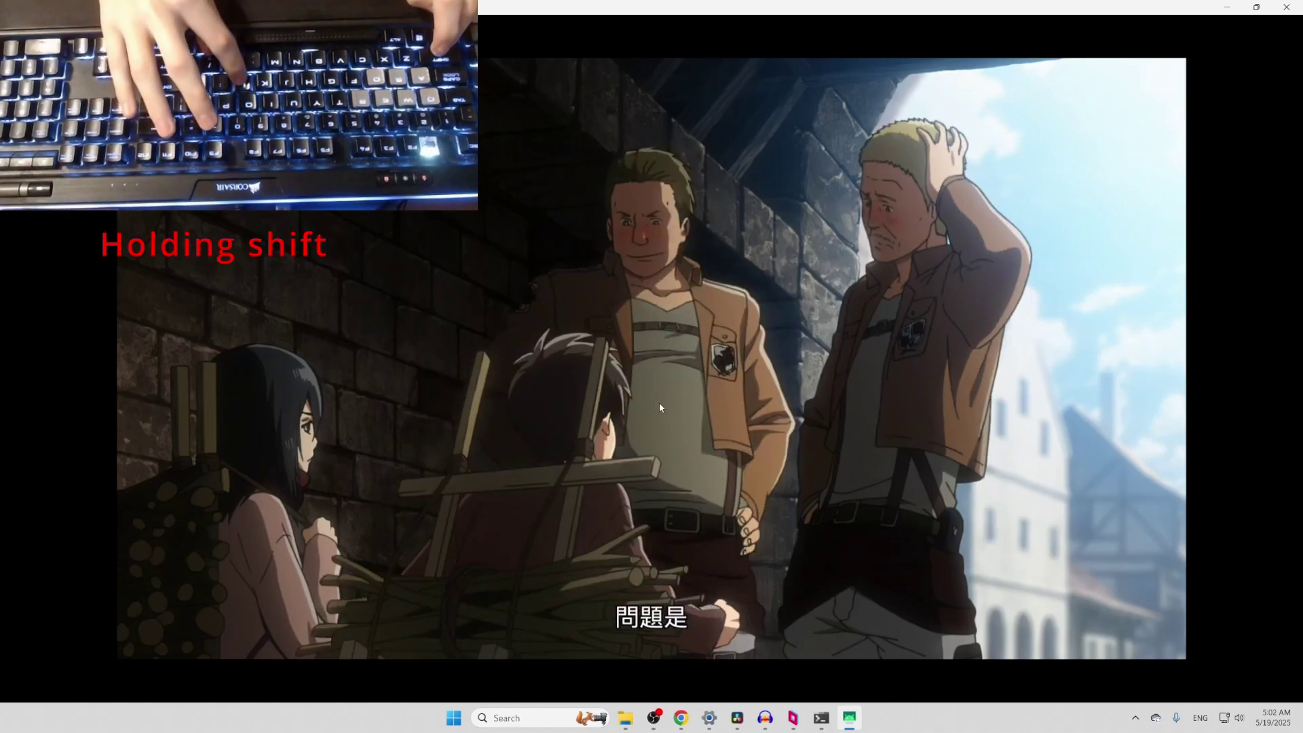
key("shift+l")
key("shift+l")
key("shift+l")
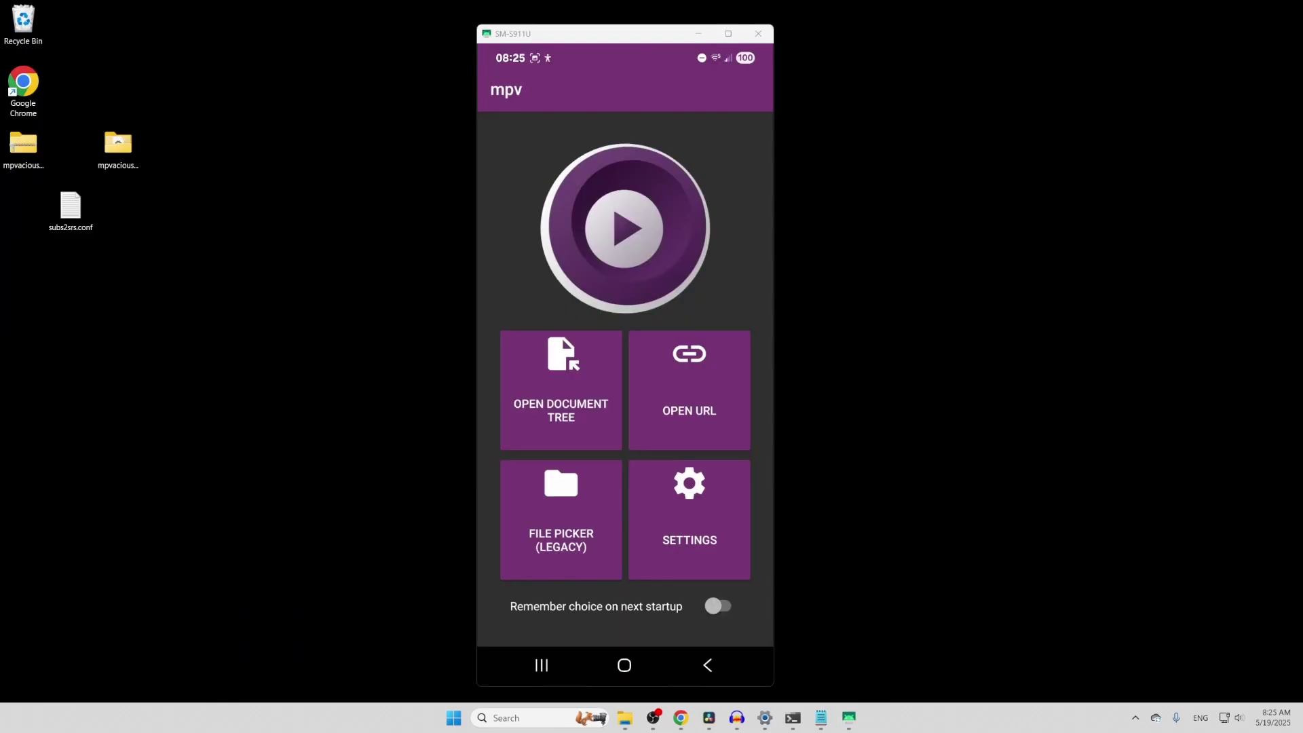
Open input.conf for editing in mpv's advanced settings and move the phone mirror window aside to make room
left_click(714, 508)
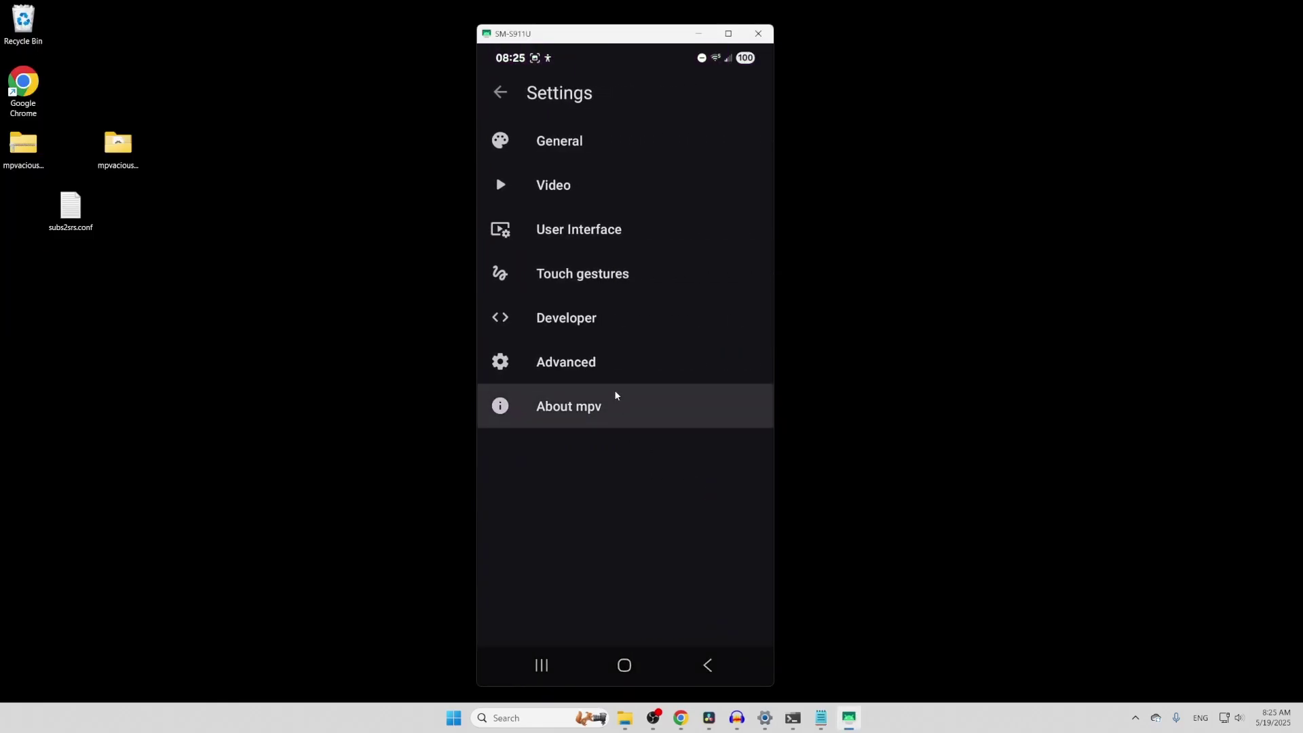
left_click(608, 370)
left_click(567, 266)
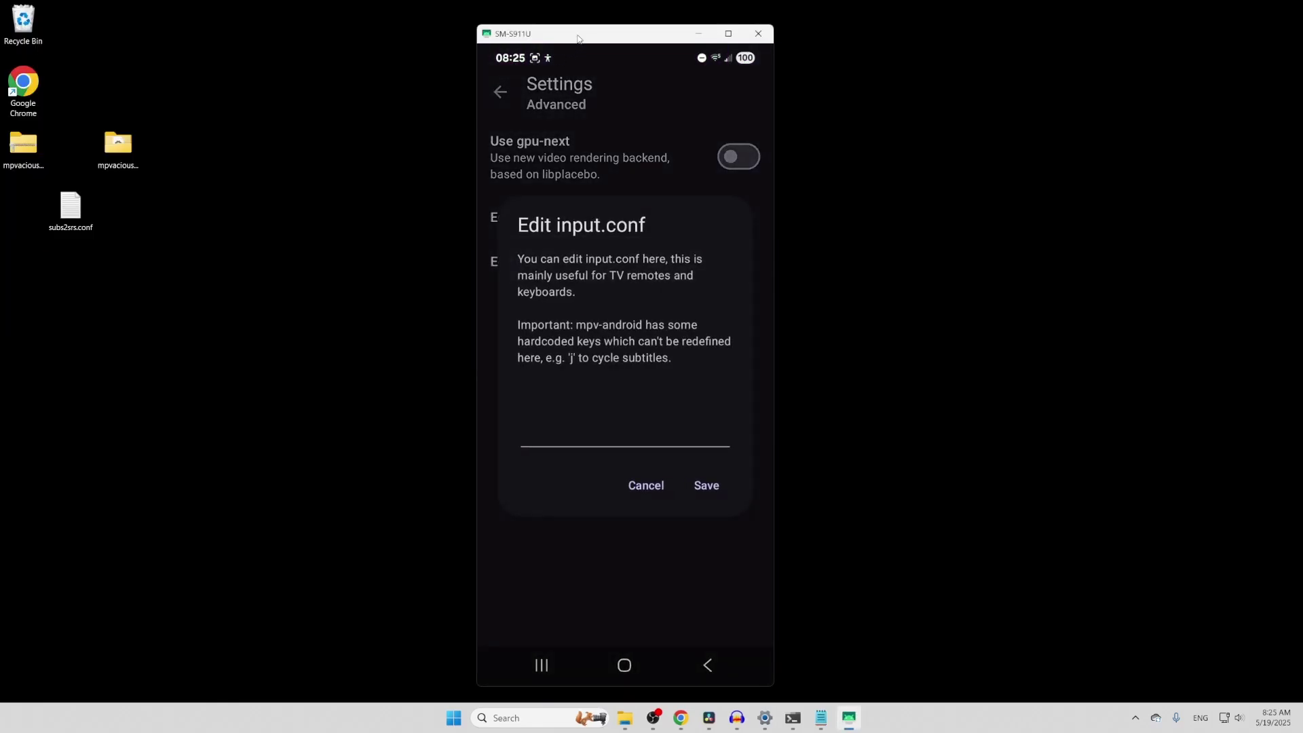
left_click_drag(578, 39, 801, 33)
Check the key bindings section of the mpvacious README and copy the entire contents of hotkeys.txt
key("alt+Tab")
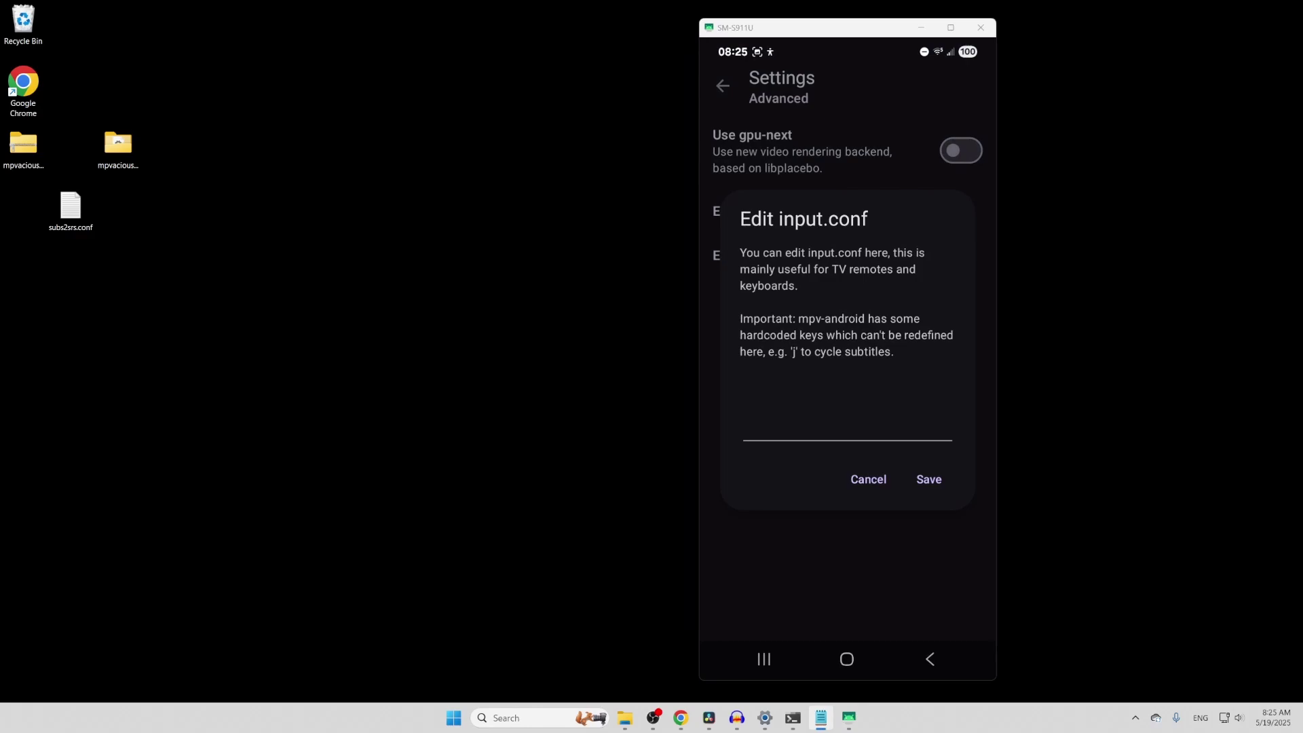
left_click_drag(0, 209, 674, 169)
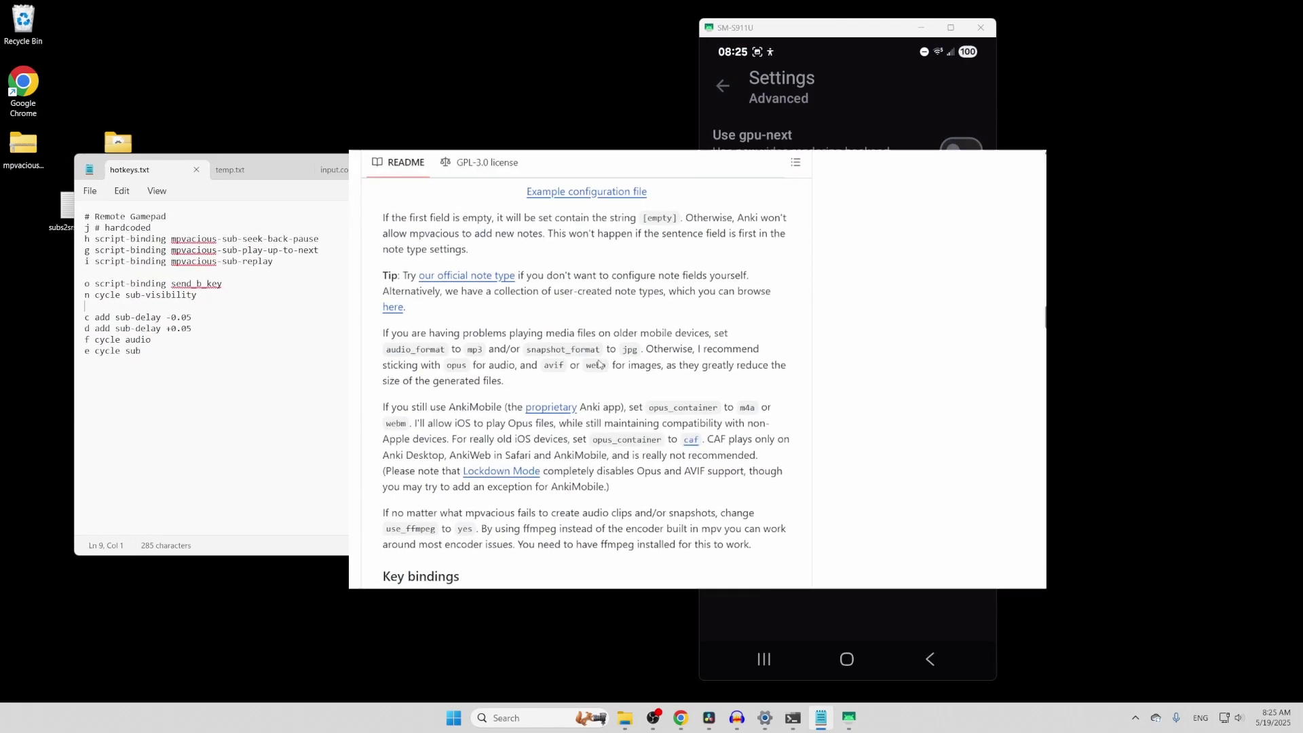
scroll(598, 364, "down", 10)
left_click_drag(530, 310, 650, 326)
left_click_drag(531, 362, 678, 363)
left_click(253, 413)
key("ctrl+a")
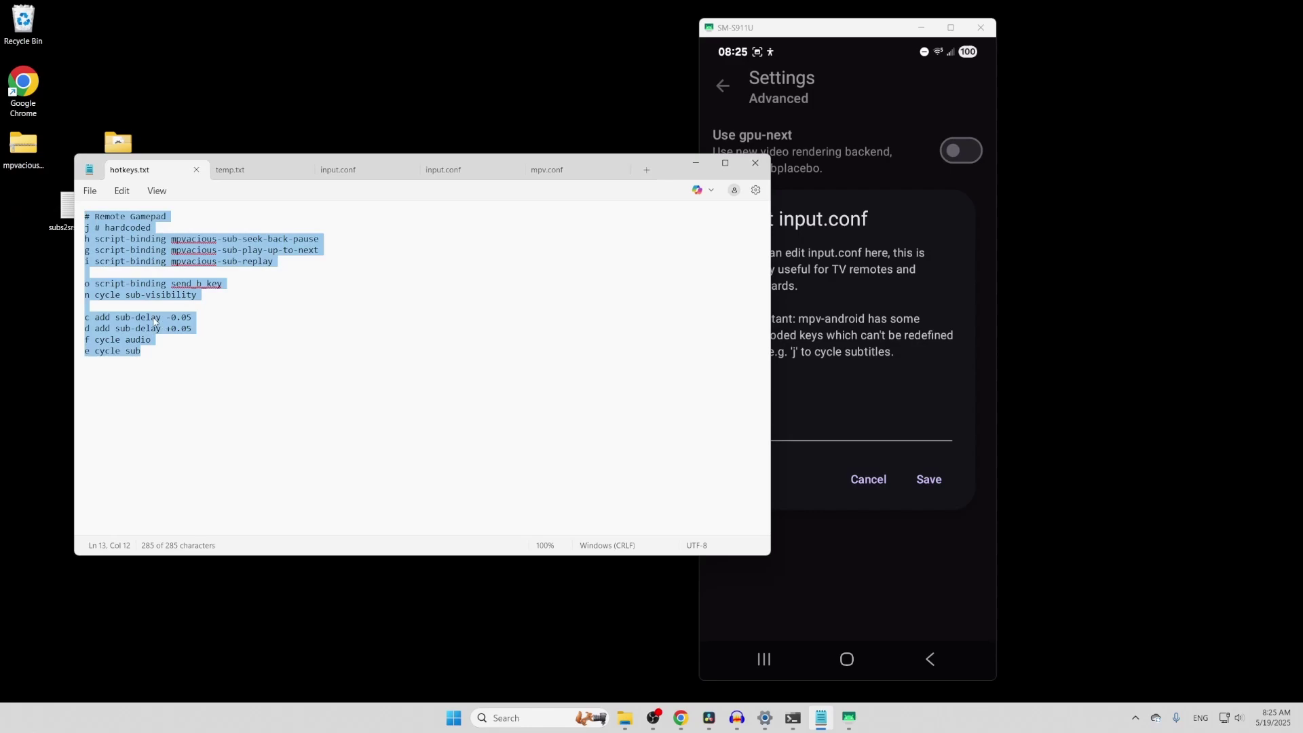
Paste the copied hotkeys into mpv's input.conf, save it and return to the start screen
left_click(839, 438)
key("ctrl+v")
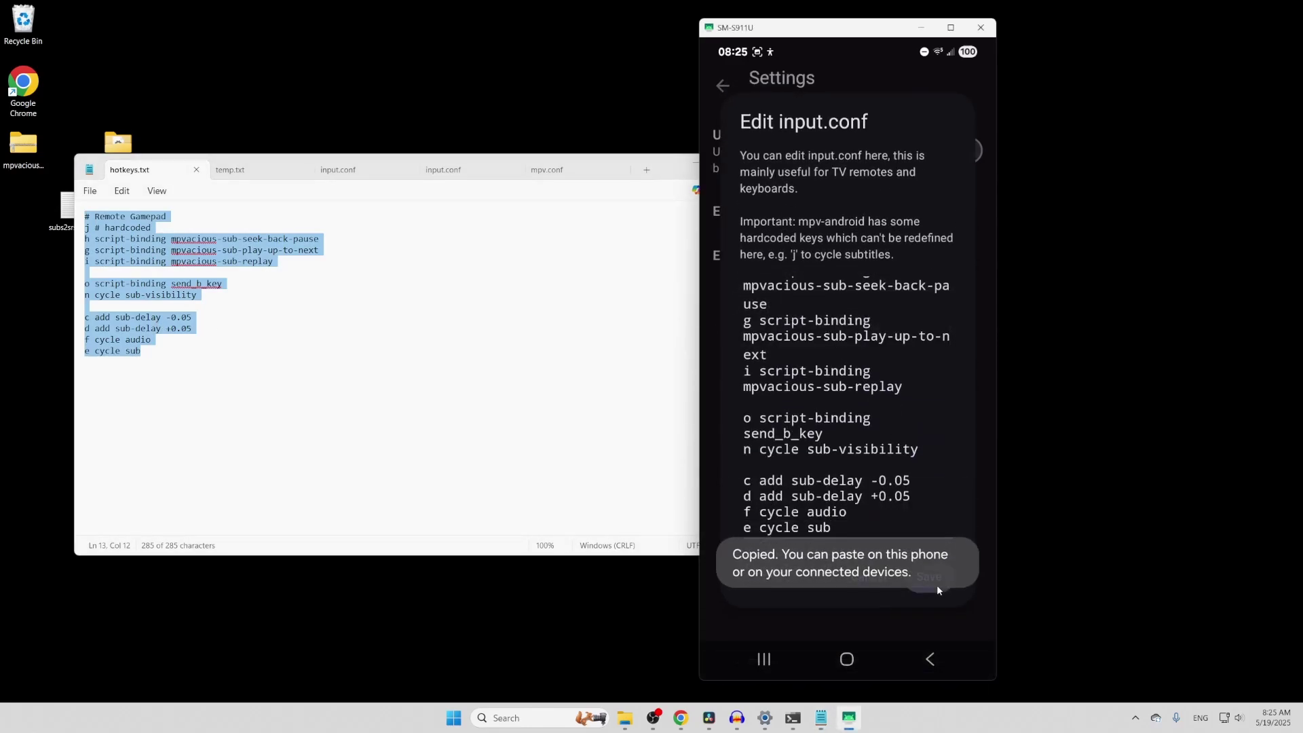
left_click(930, 629)
left_click(930, 658)
left_click(930, 659)
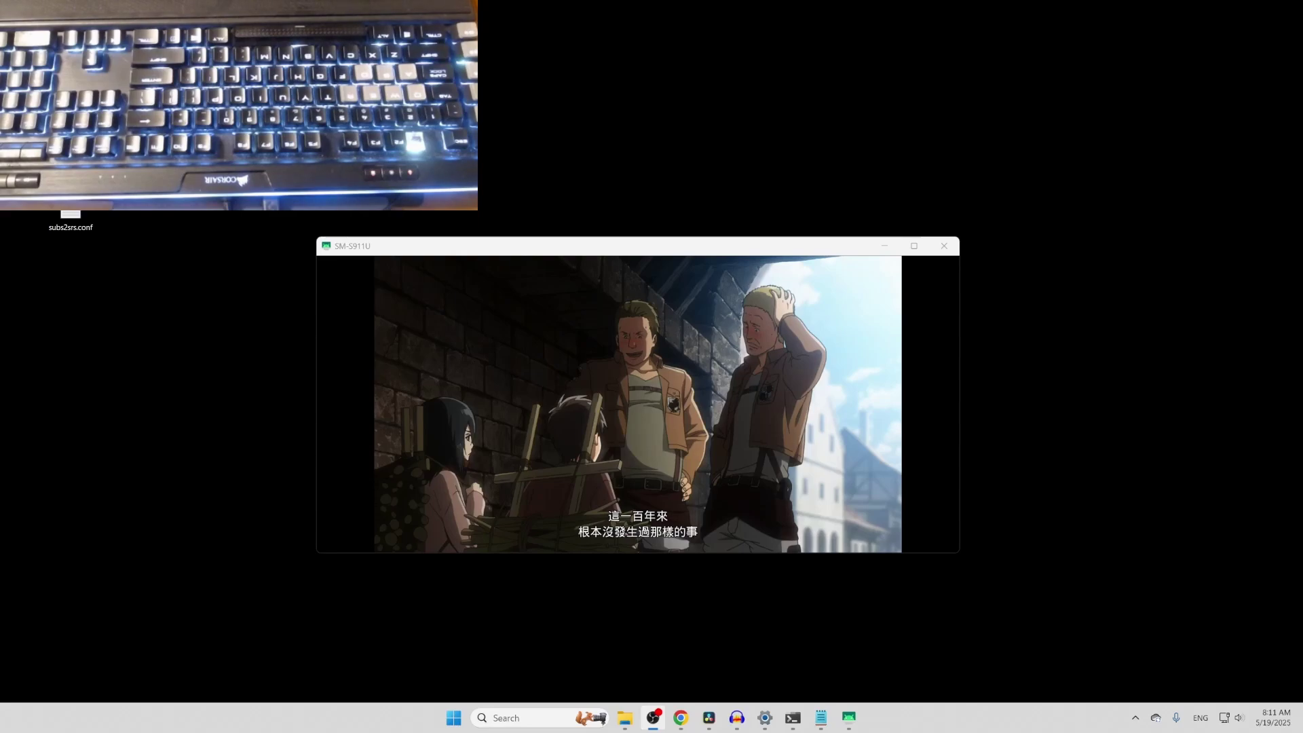
Connect the paired 8BitDo Zero 2 gamepad to the phone over Bluetooth and return to the video
key("alt+n")
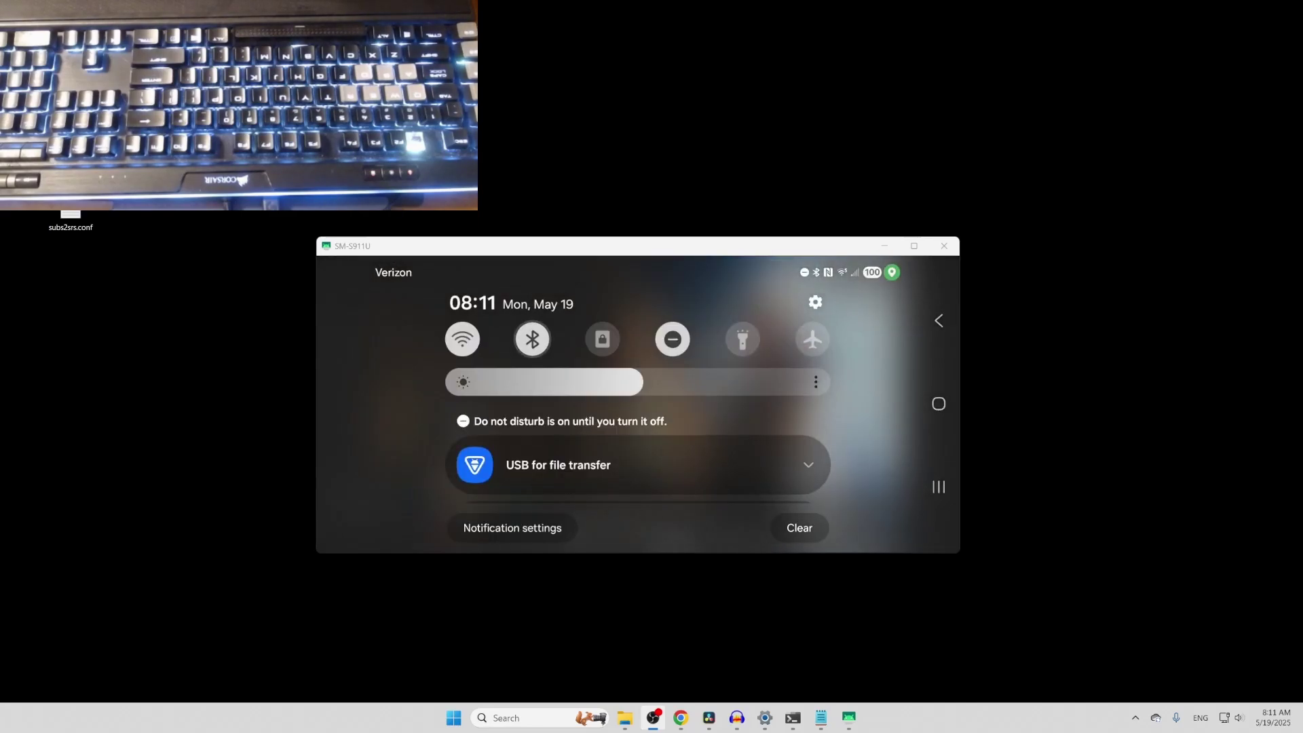
key("Return")
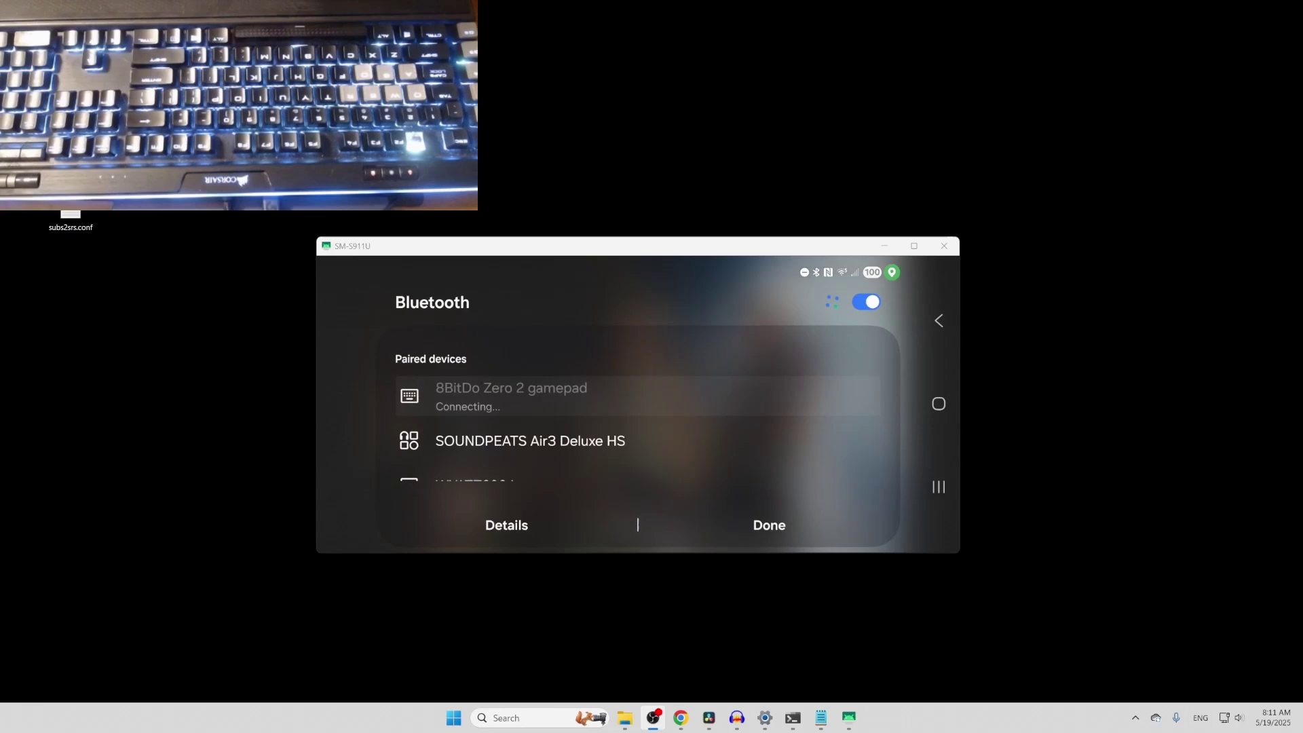
key("Escape")
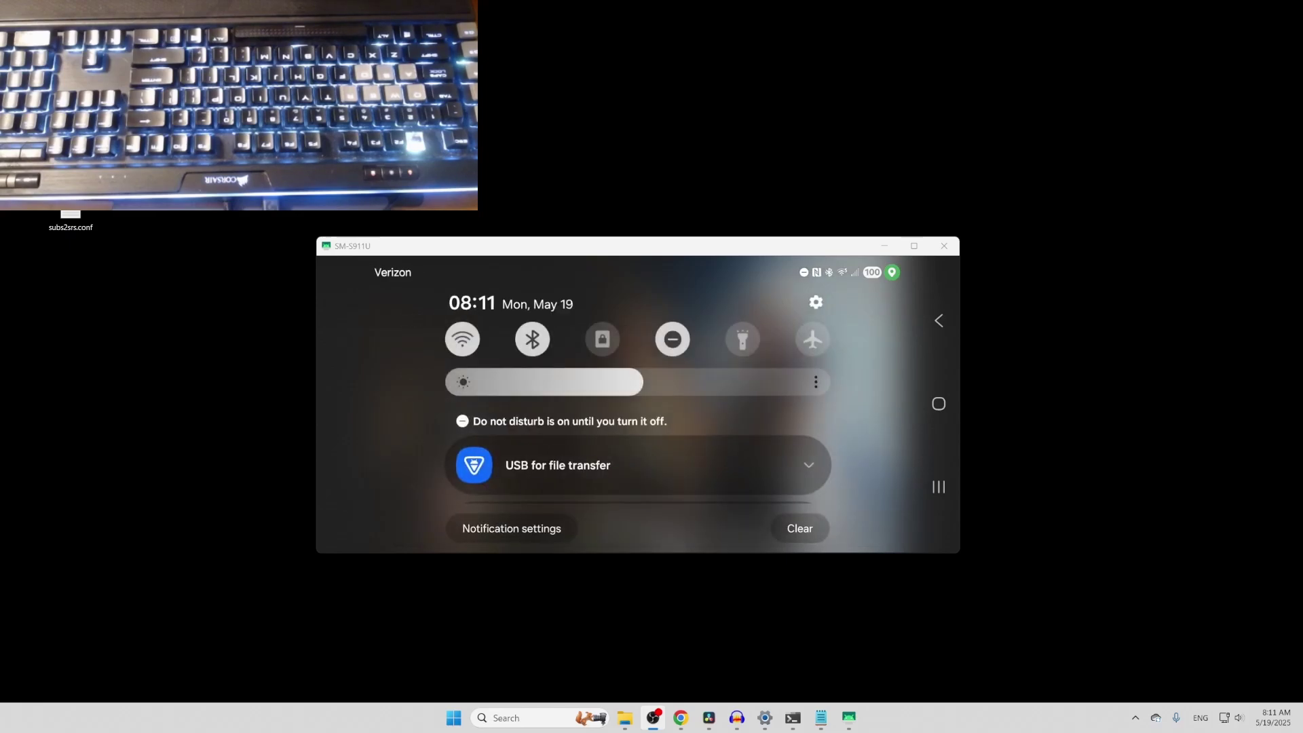
key("alt+shift+n")
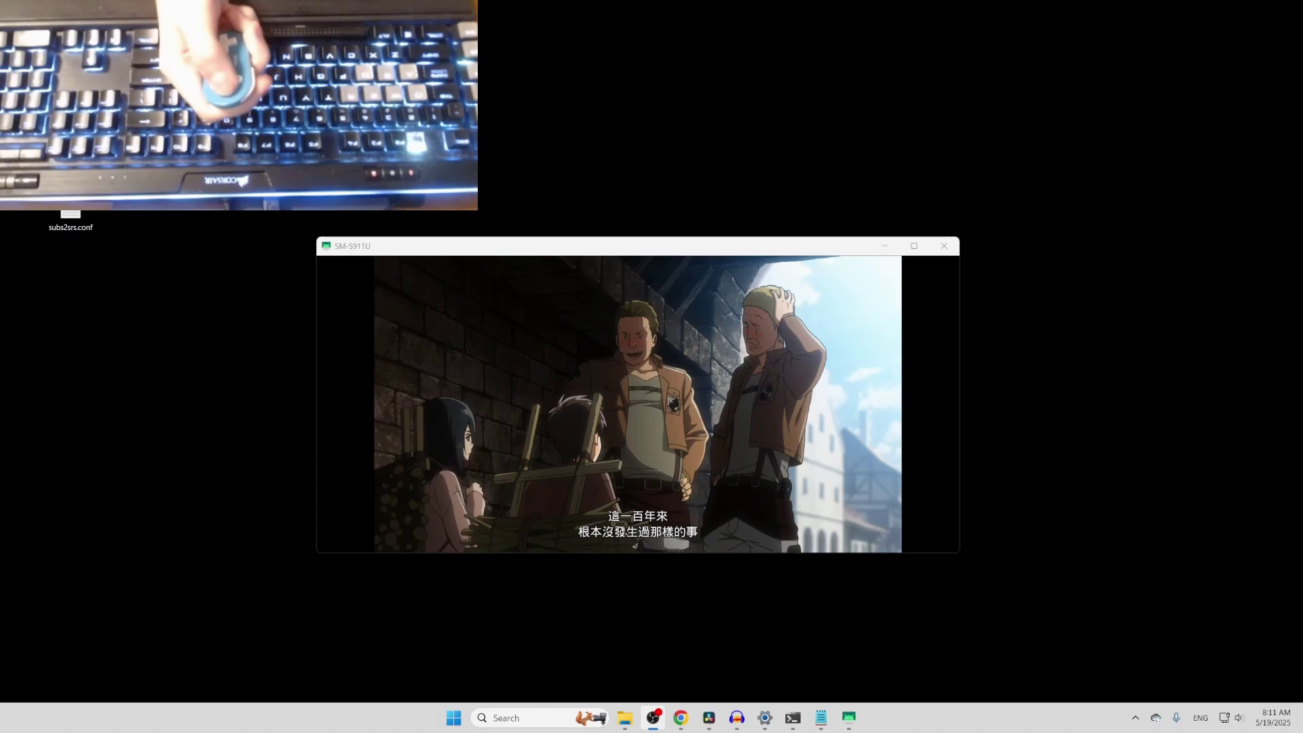
Try out subtitle seeking in the playing video with the connected gamepad
key("ctrl+shift+l")
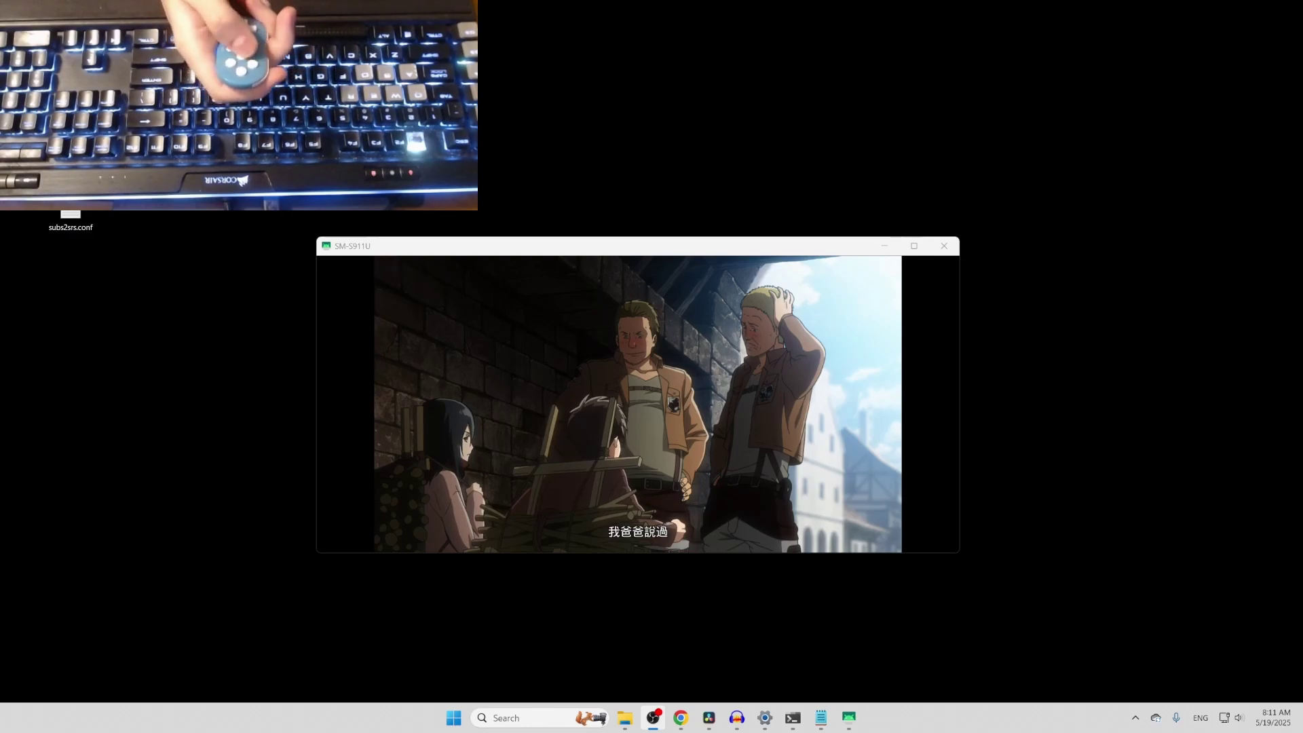
key("ctrl+shift+h")
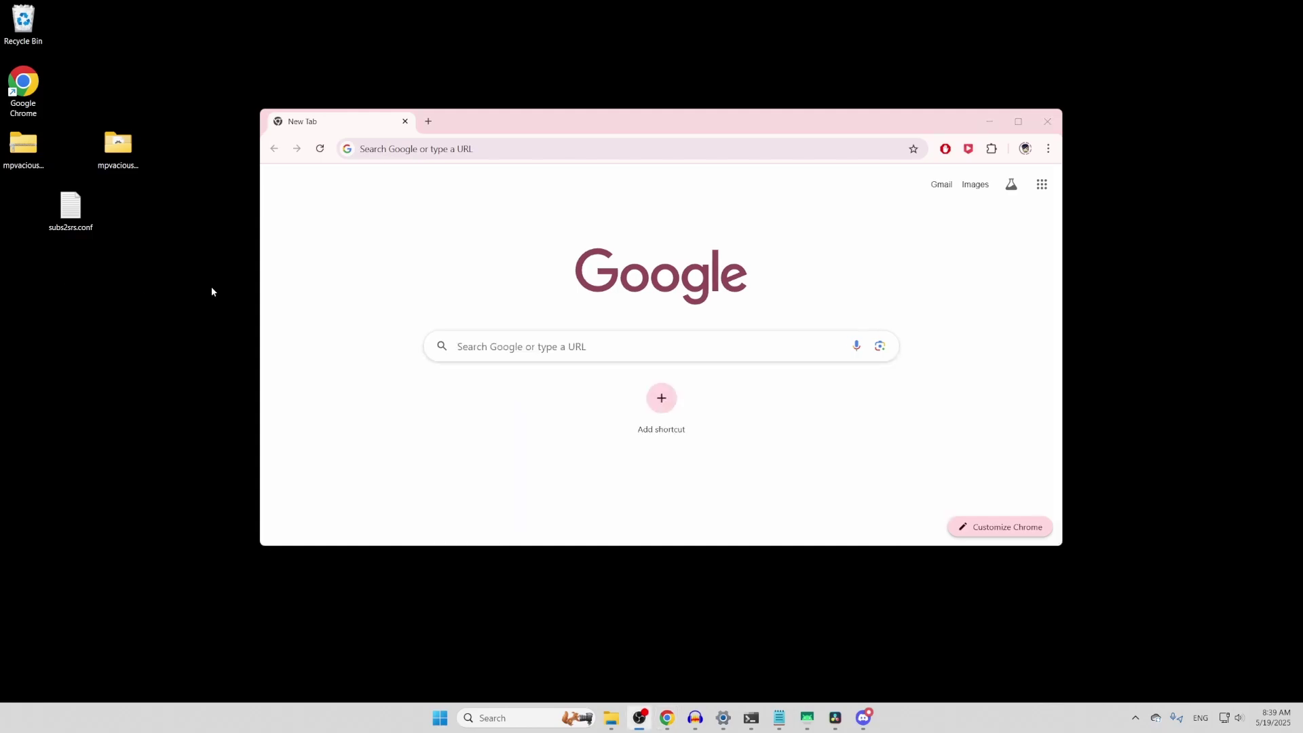
Search Google for mpv scripts on Android, starting with "mpv android scripts pl"
left_click(495, 343)
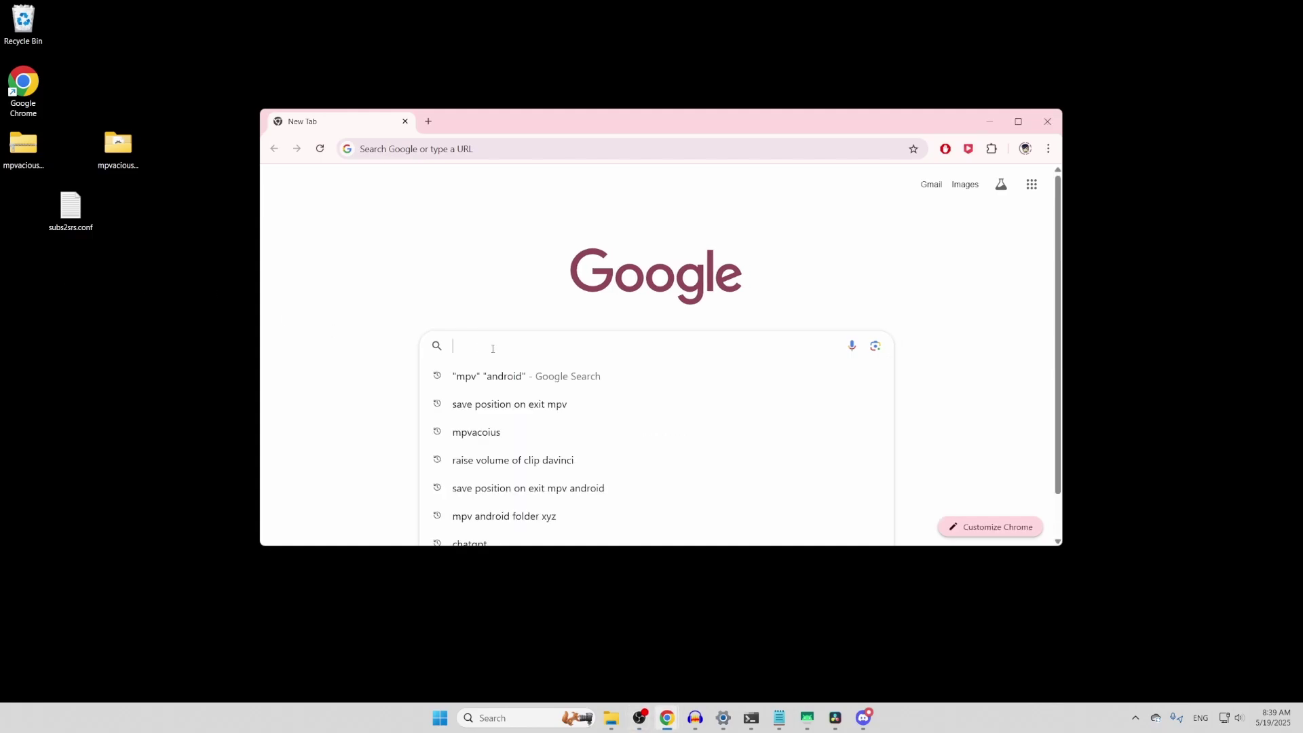
type("mpv android scripts pl")
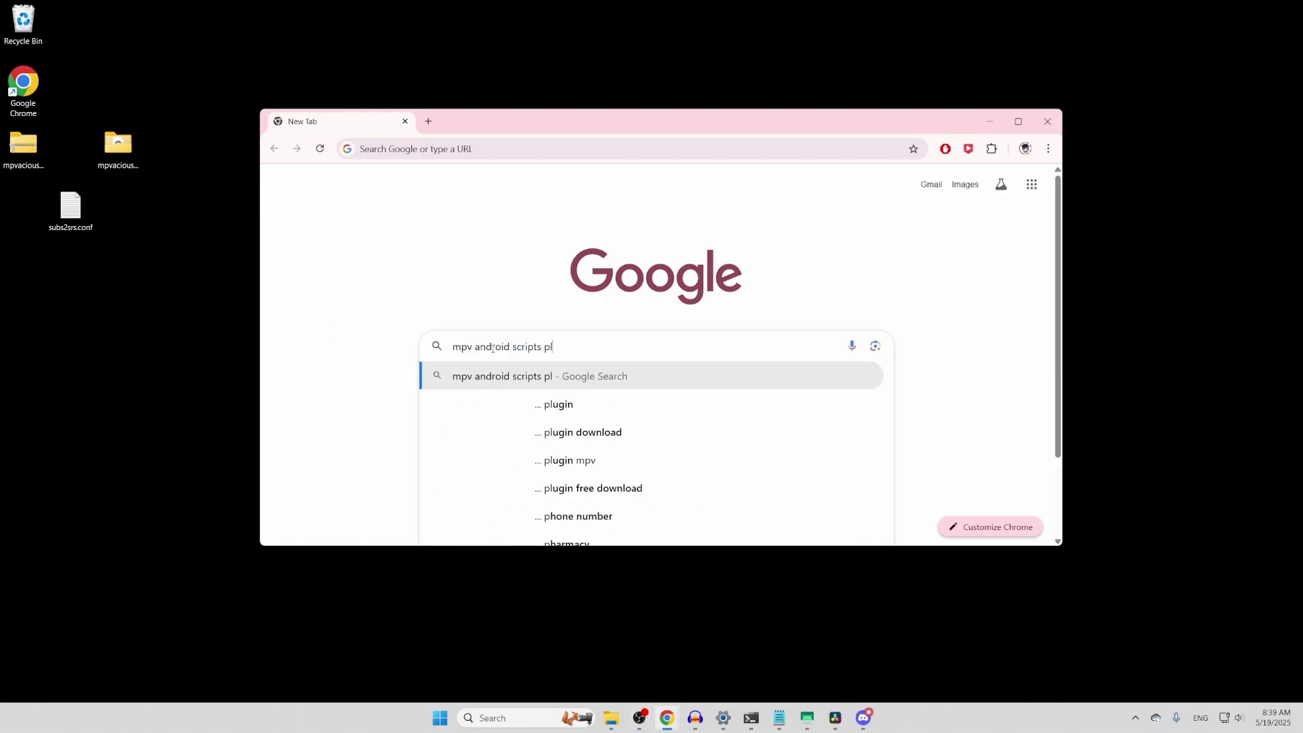